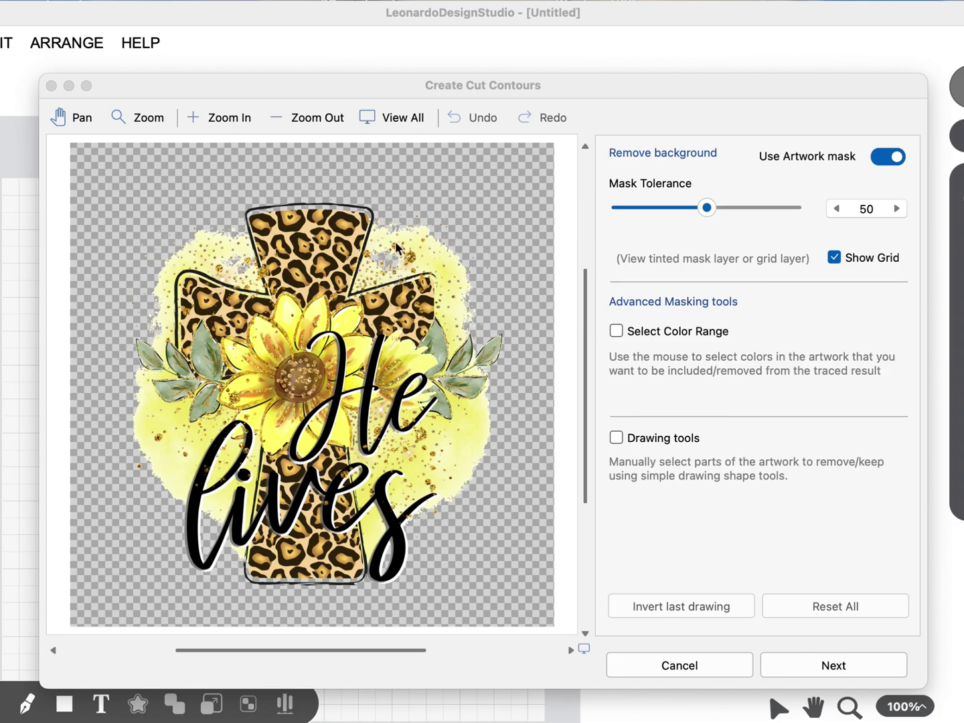
Step: Drop the Mask Tolerance slider to 0, then bring it back up to 31
{"action": "left_click", "coordinate": [370, 254]}
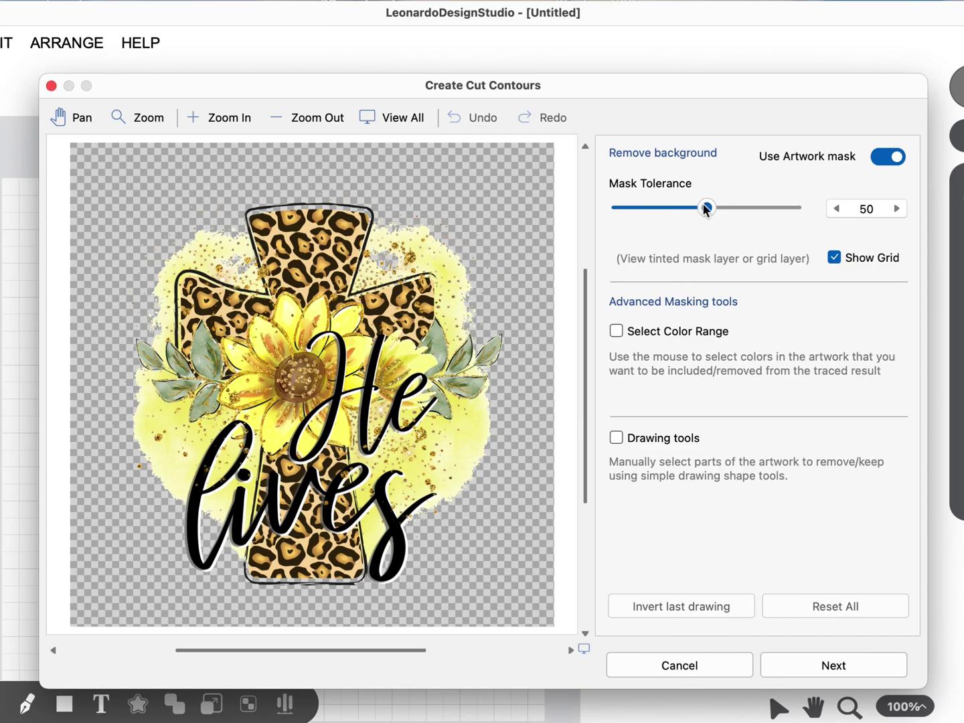
{"action": "left_click_drag", "start_coordinate": [708, 209], "coordinate": [588, 214]}
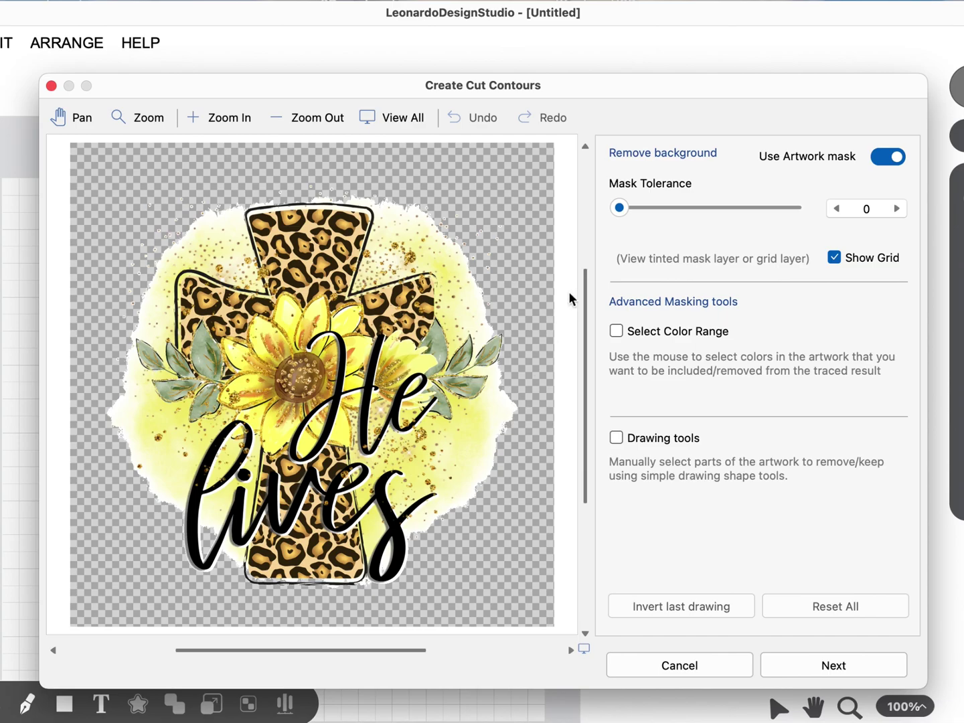
{"action": "left_click_drag", "start_coordinate": [621, 209], "coordinate": [676, 215]}
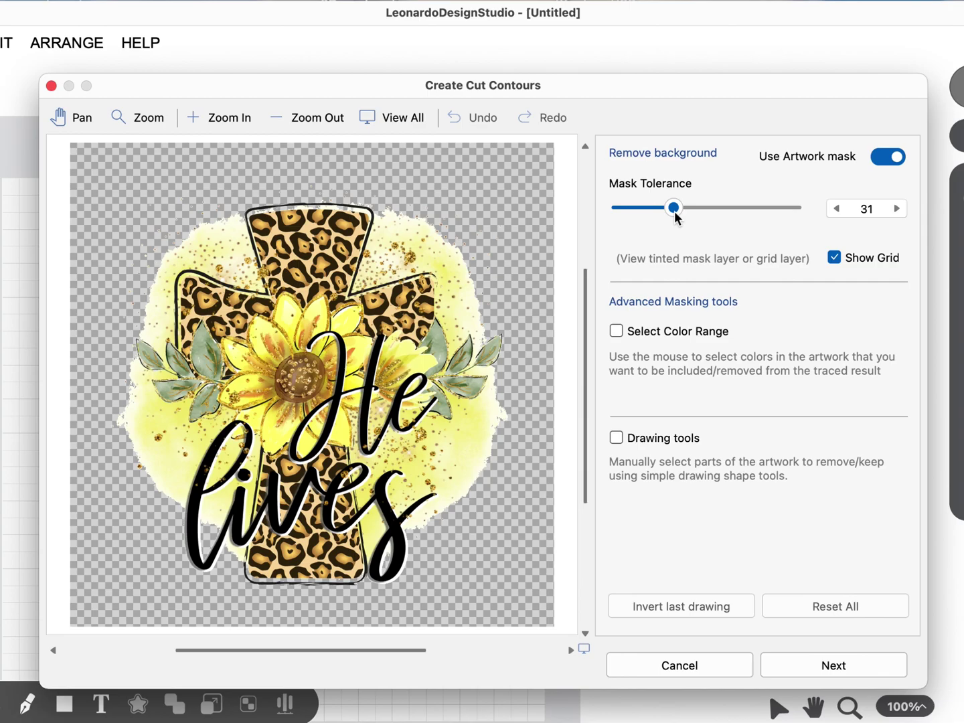
Step: Turn off Show Grid so the artwork appears in the tinted mask preview
{"action": "left_click", "coordinate": [836, 257]}
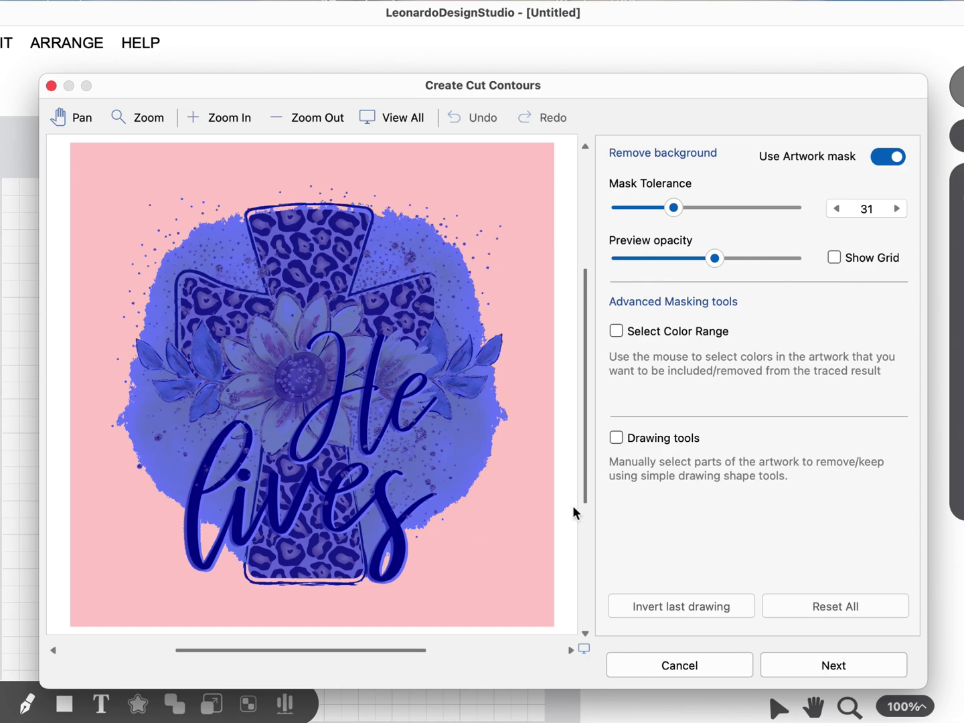
Step: Enable Drawing tools, try Sketch, Lasso, Curve and Rectangle, and select the Remove brush
{"action": "left_click", "coordinate": [616, 438]}
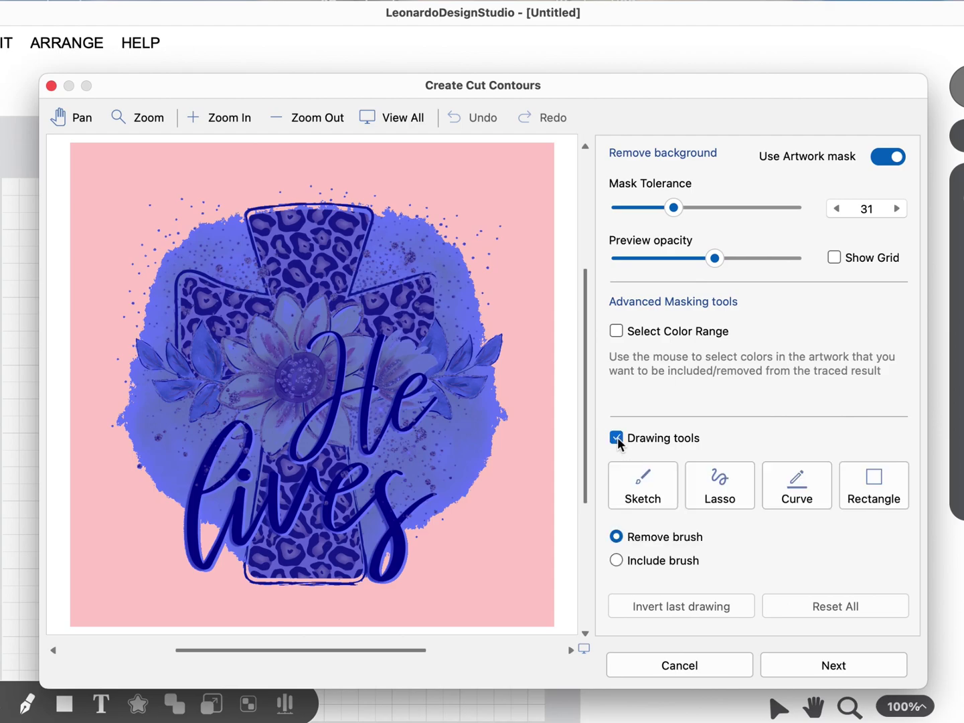
{"action": "left_click", "coordinate": [631, 499]}
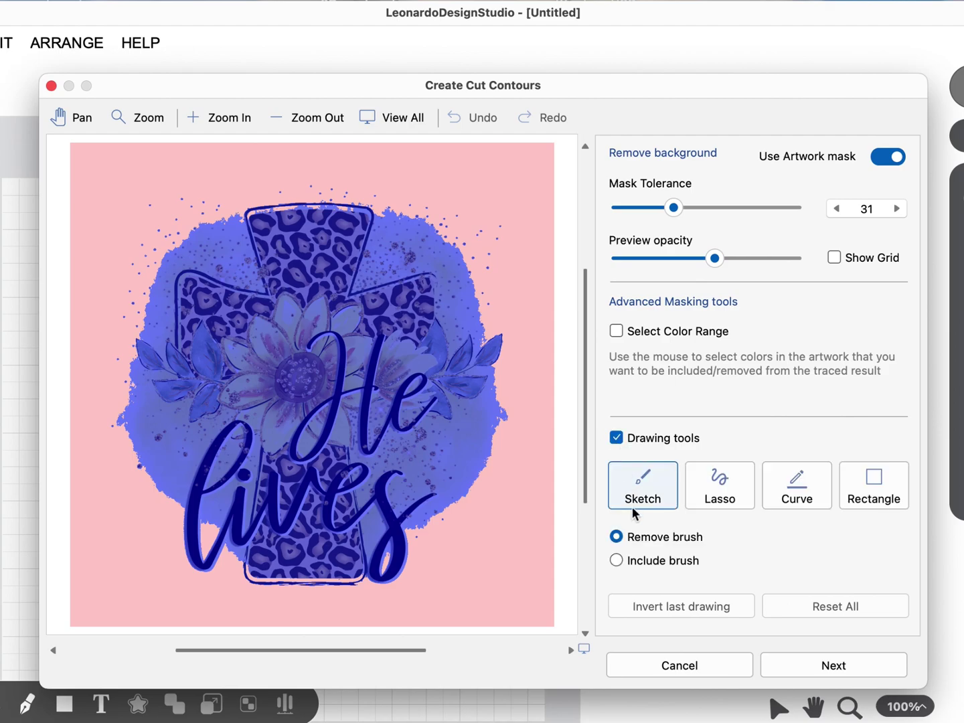
{"action": "left_click", "coordinate": [707, 493]}
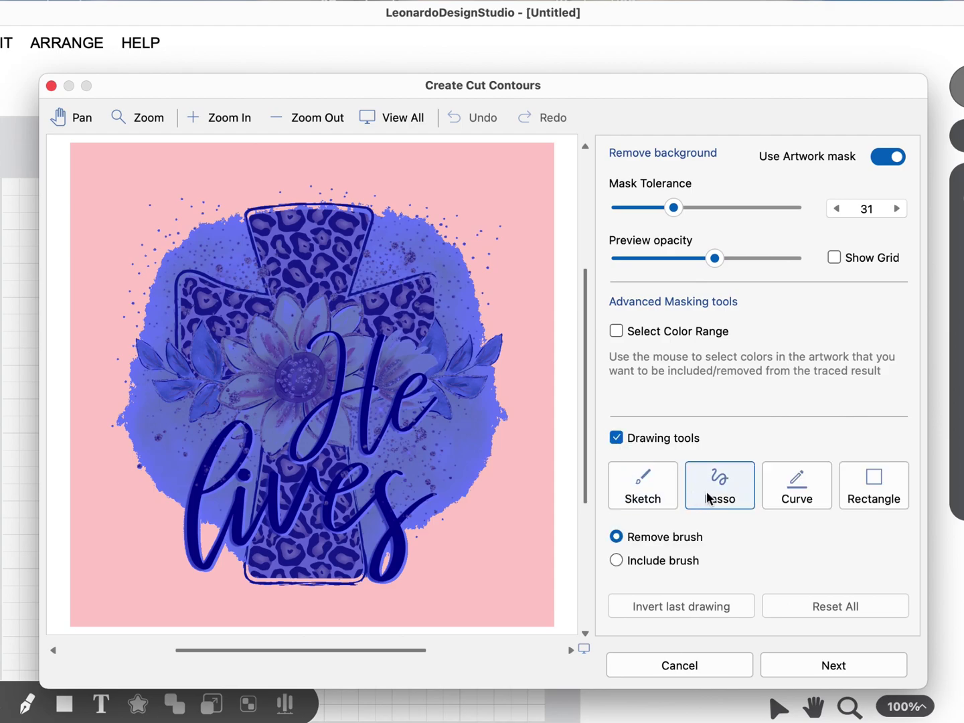
{"action": "left_click", "coordinate": [805, 497]}
{"action": "left_click", "coordinate": [868, 496]}
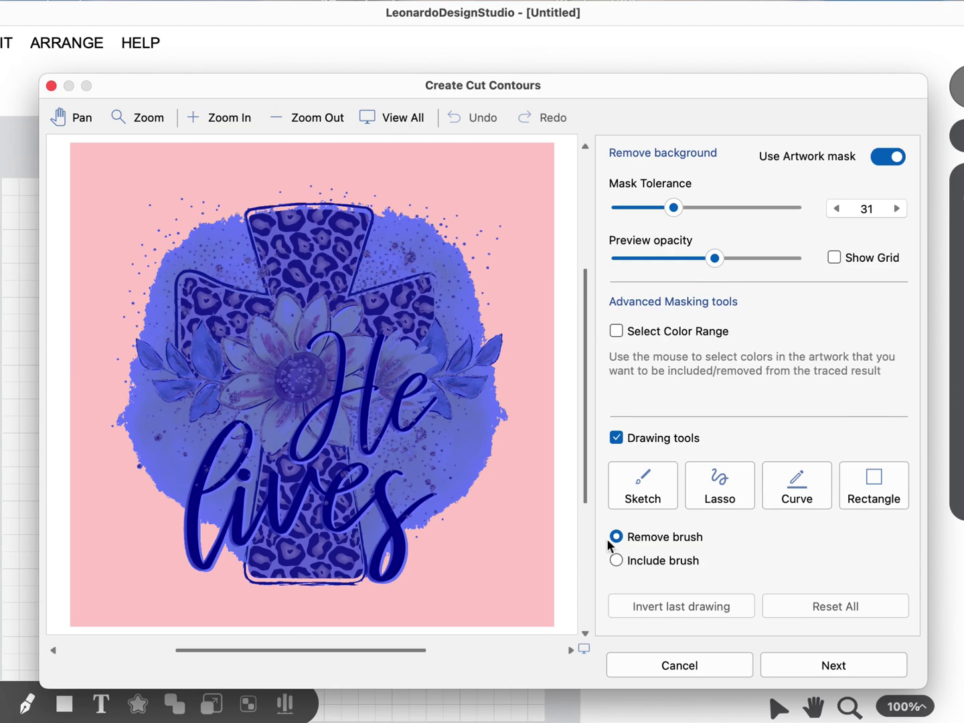
{"action": "left_click", "coordinate": [659, 536]}
Step: Zoom the preview in three steps onto the top of the cross
{"action": "left_click", "coordinate": [588, 316]}
{"action": "left_click_drag", "start_coordinate": [587, 315], "coordinate": [586, 272]}
{"action": "left_click", "coordinate": [217, 117]}
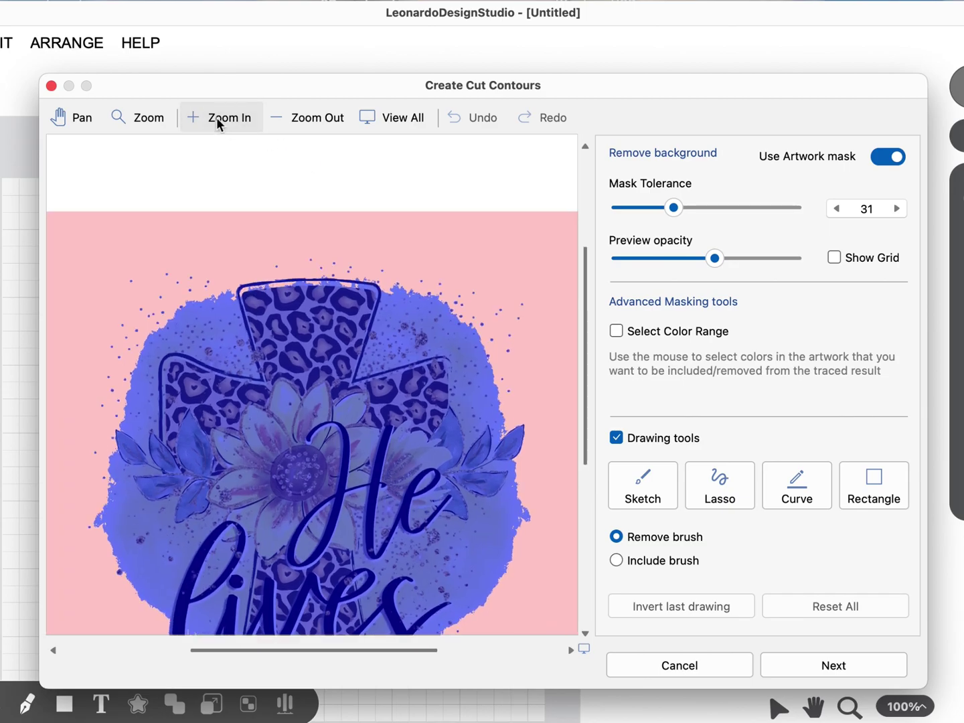
{"action": "left_click", "coordinate": [217, 117]}
{"action": "left_click", "coordinate": [217, 120]}
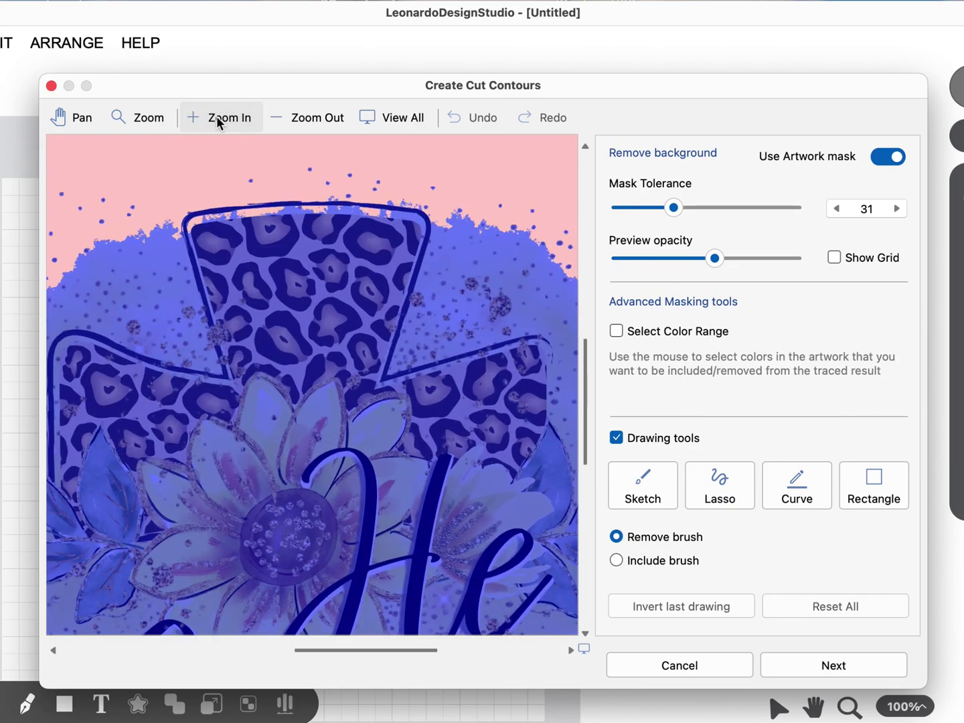
Step: Paint a trial Sketch remove stroke on the cross top, then clear it with Reset All
{"action": "left_click", "coordinate": [648, 496]}
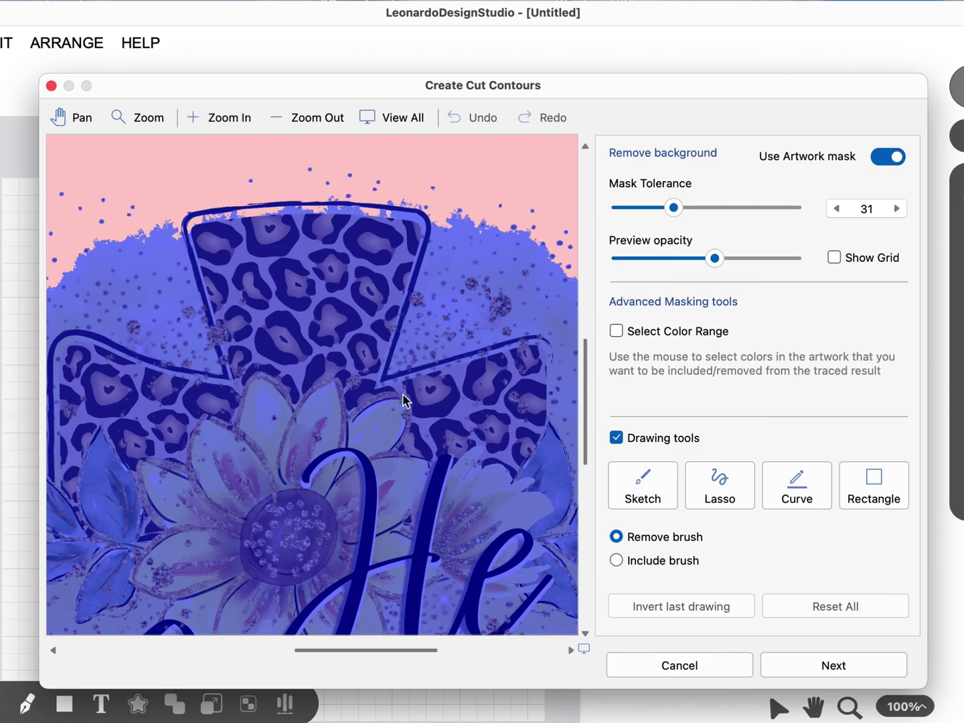
{"action": "left_click", "coordinate": [626, 491]}
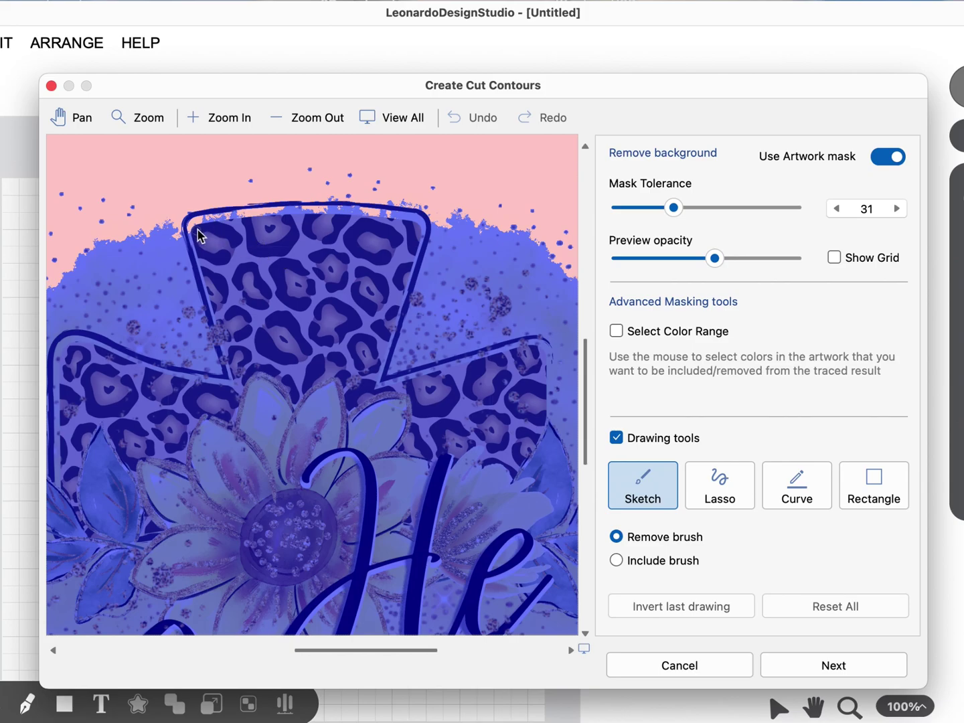
{"action": "mouse_move", "coordinate": [192, 232]}
{"action": "left_mouse_down"}
{"action": "mouse_move", "coordinate": [218, 231]}
{"action": "mouse_move", "coordinate": [188, 233]}
{"action": "mouse_move", "coordinate": [216, 223]}
{"action": "mouse_move", "coordinate": [196, 220]}
{"action": "mouse_move", "coordinate": [196, 238]}
{"action": "mouse_move", "coordinate": [219, 214]}
{"action": "mouse_move", "coordinate": [288, 210]}
{"action": "mouse_move", "coordinate": [200, 231]}
{"action": "mouse_move", "coordinate": [294, 207]}
{"action": "mouse_move", "coordinate": [387, 210]}
{"action": "mouse_move", "coordinate": [411, 222]}
{"action": "mouse_move", "coordinate": [296, 206]}
{"action": "mouse_move", "coordinate": [171, 236]}
{"action": "mouse_move", "coordinate": [276, 249]}
{"action": "left_mouse_up"}
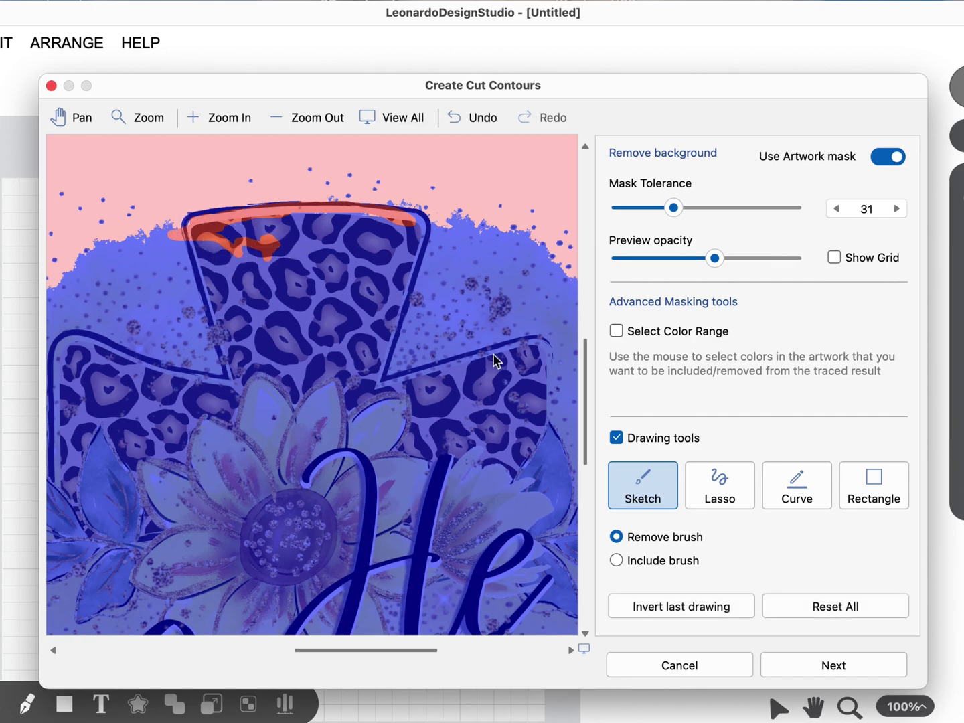
{"action": "left_click", "coordinate": [817, 610]}
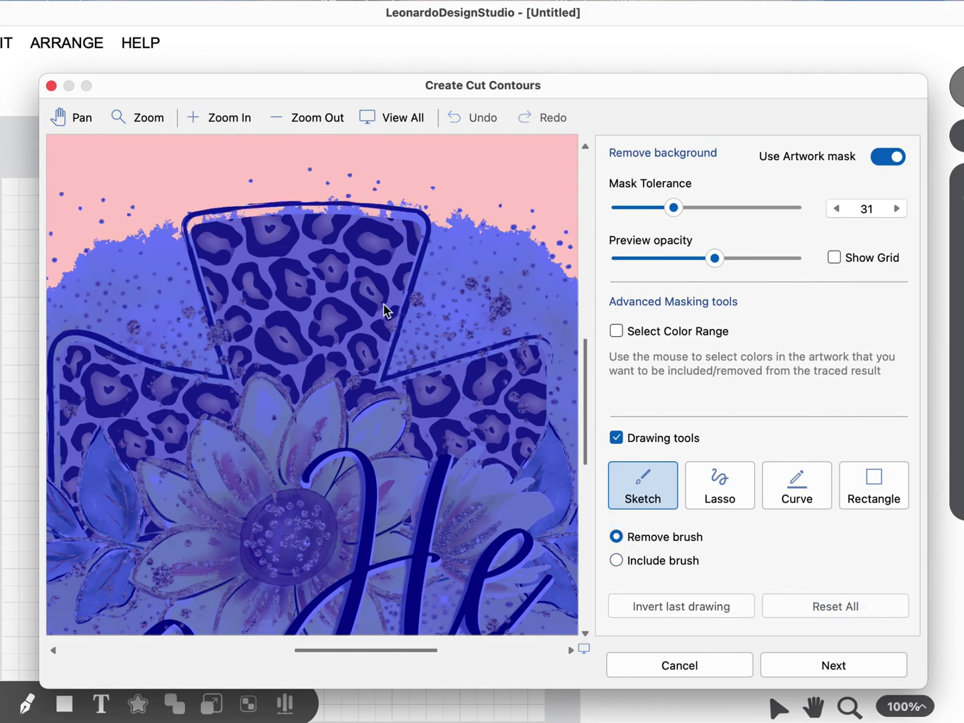
Step: Trace a closed Curve outline around the cross's upper-arm top band to remove it
{"action": "left_click", "coordinate": [797, 494]}
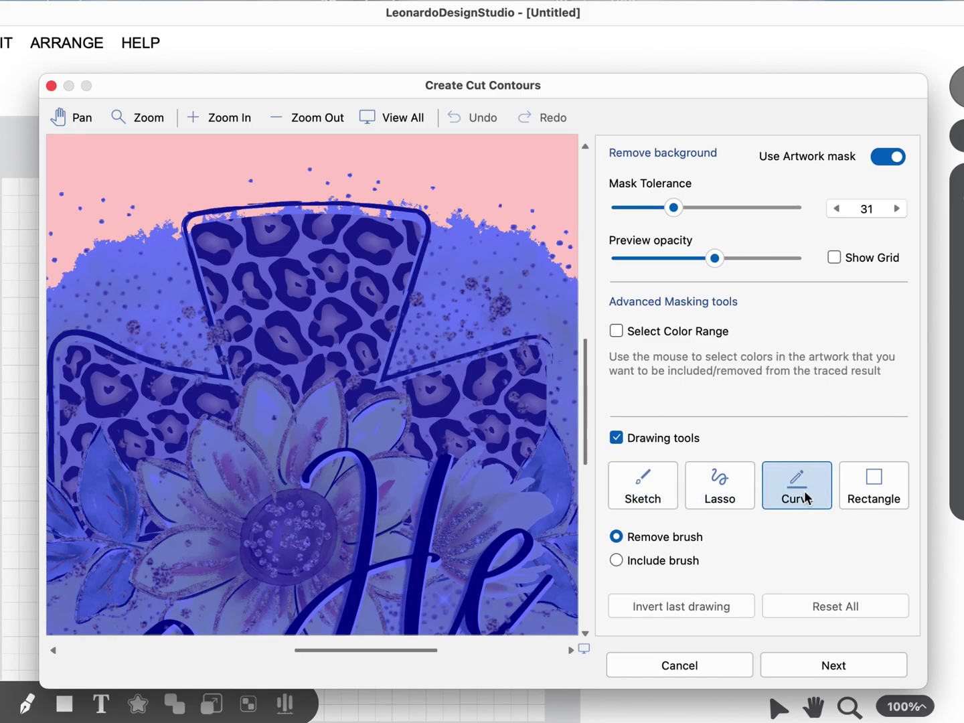
{"action": "left_click", "coordinate": [187, 247]}
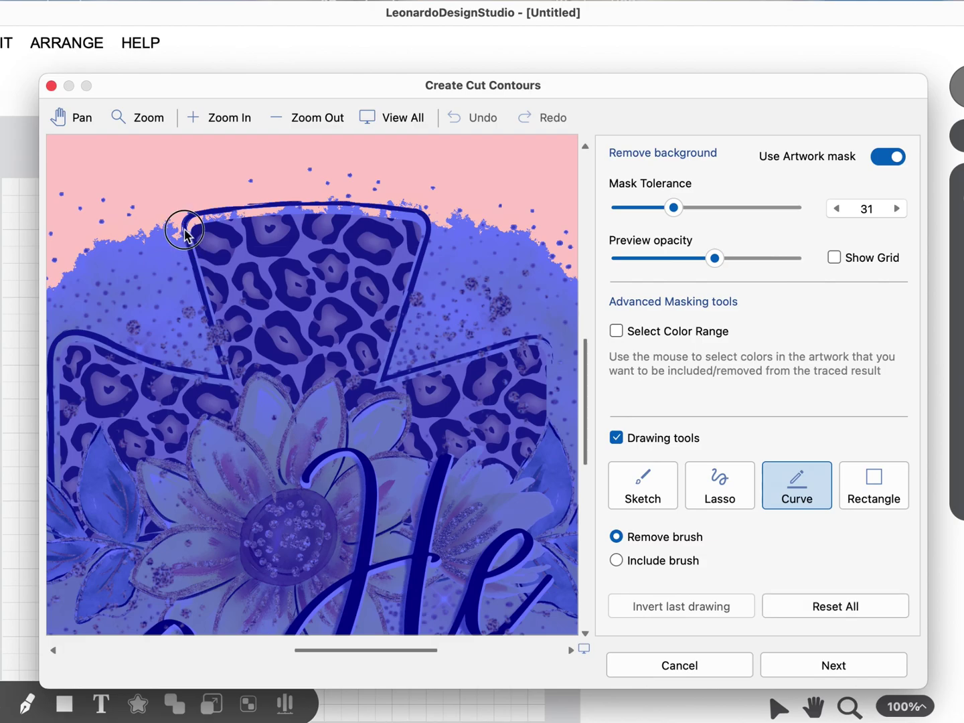
{"action": "left_click", "coordinate": [191, 220]}
{"action": "left_click", "coordinate": [215, 212]}
{"action": "left_click", "coordinate": [231, 212]}
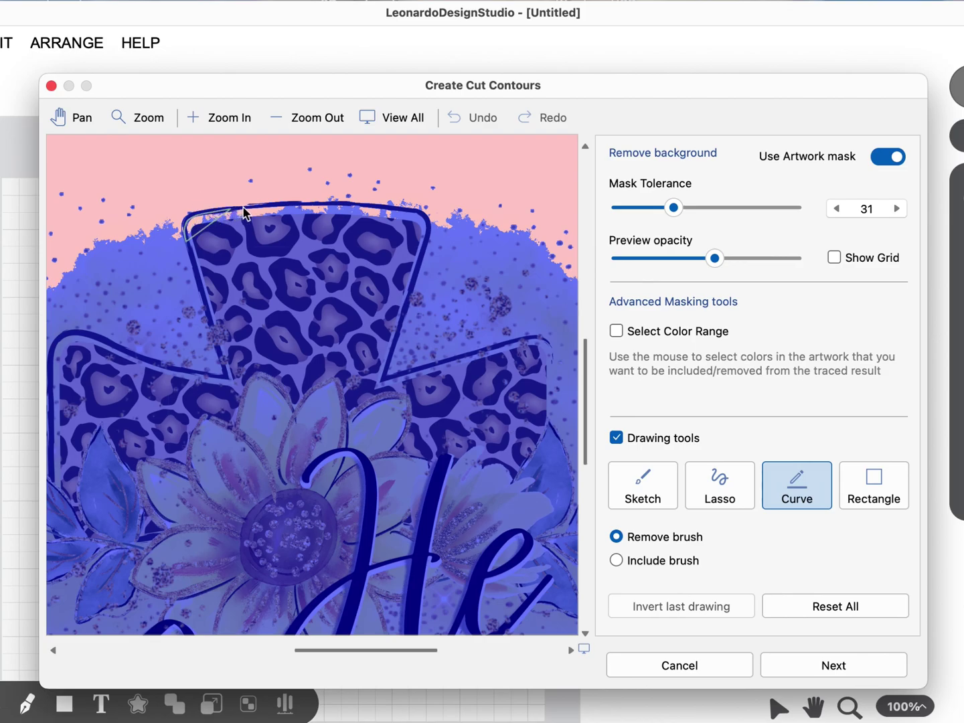
{"action": "left_click", "coordinate": [304, 203]}
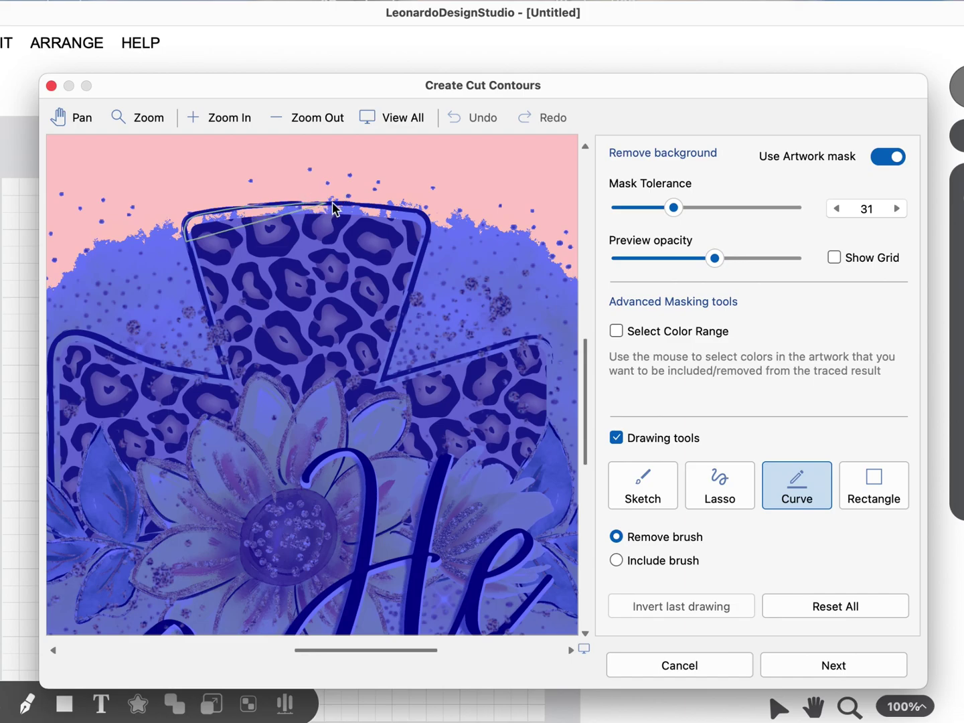
{"action": "left_click", "coordinate": [379, 208]}
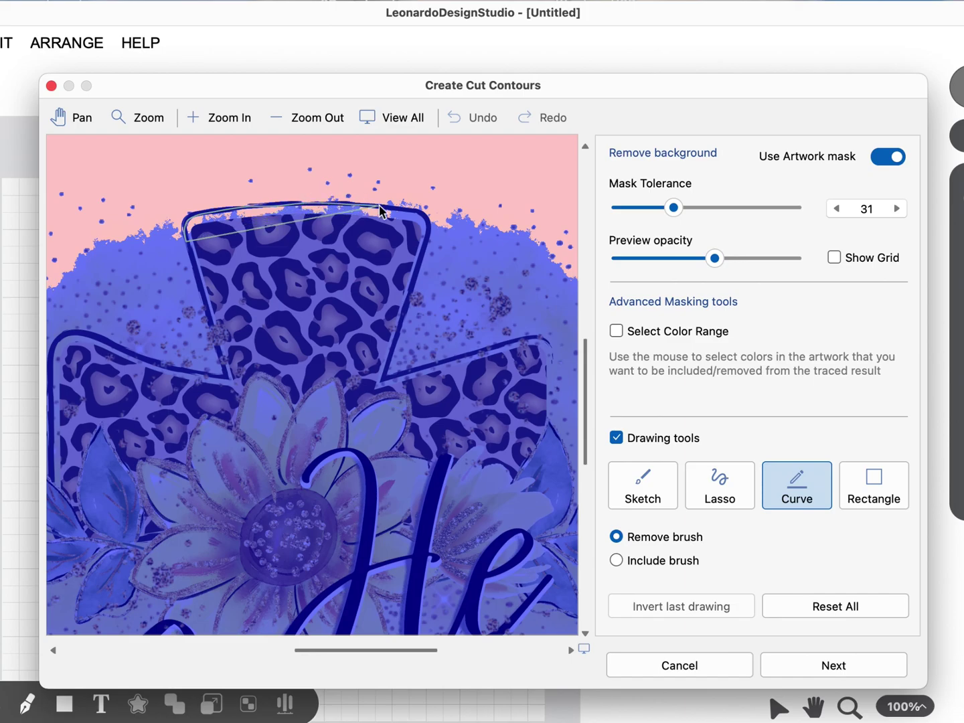
{"action": "left_click", "coordinate": [427, 220]}
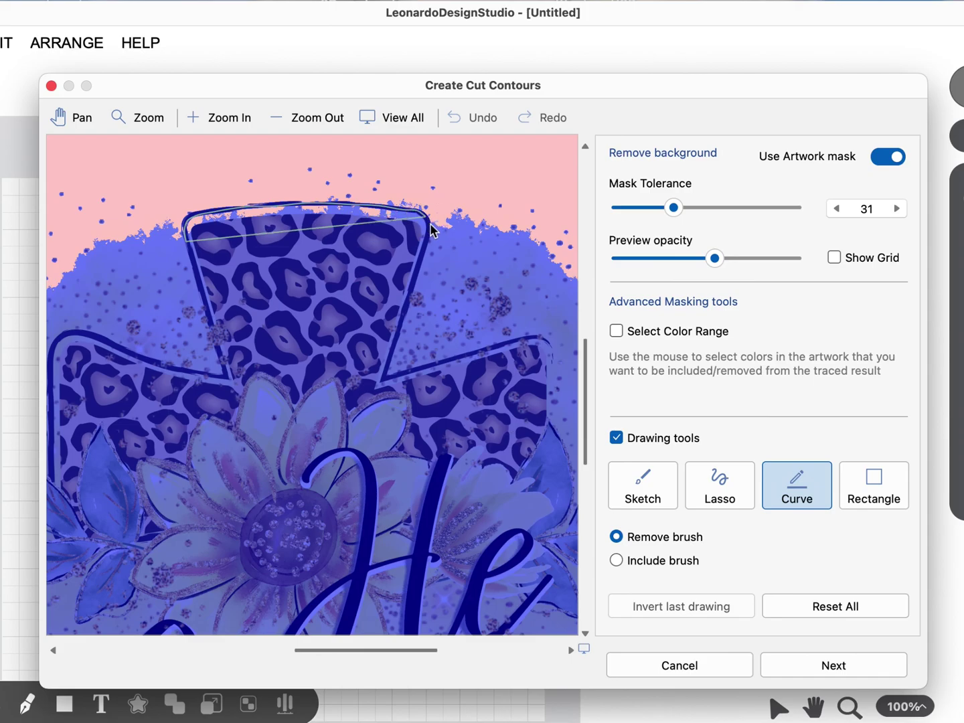
{"action": "left_click", "coordinate": [428, 245]}
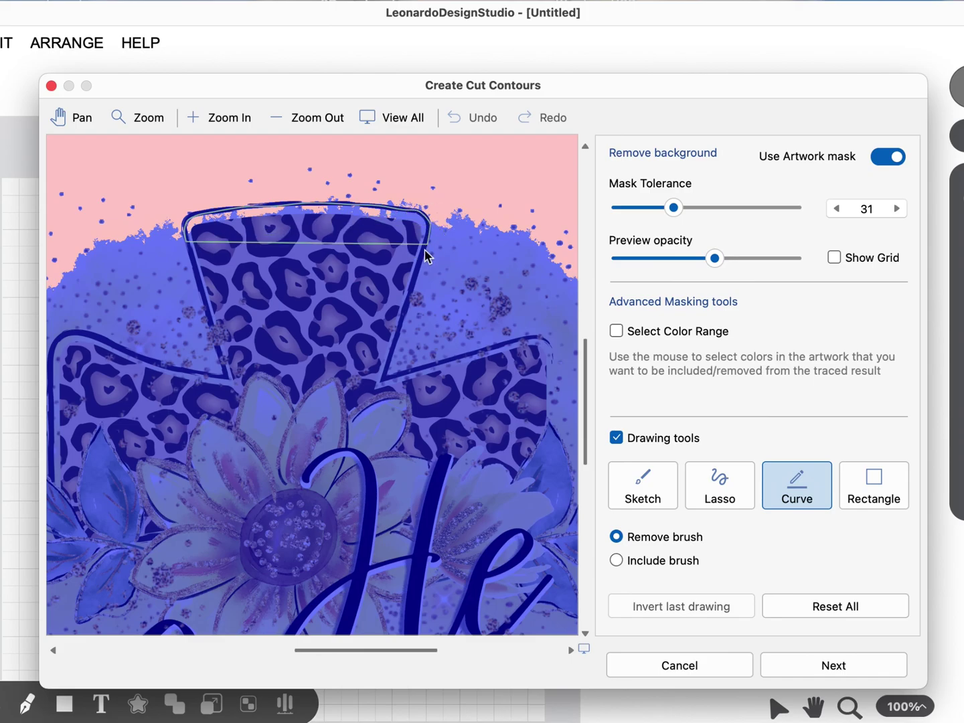
{"action": "left_click", "coordinate": [419, 268]}
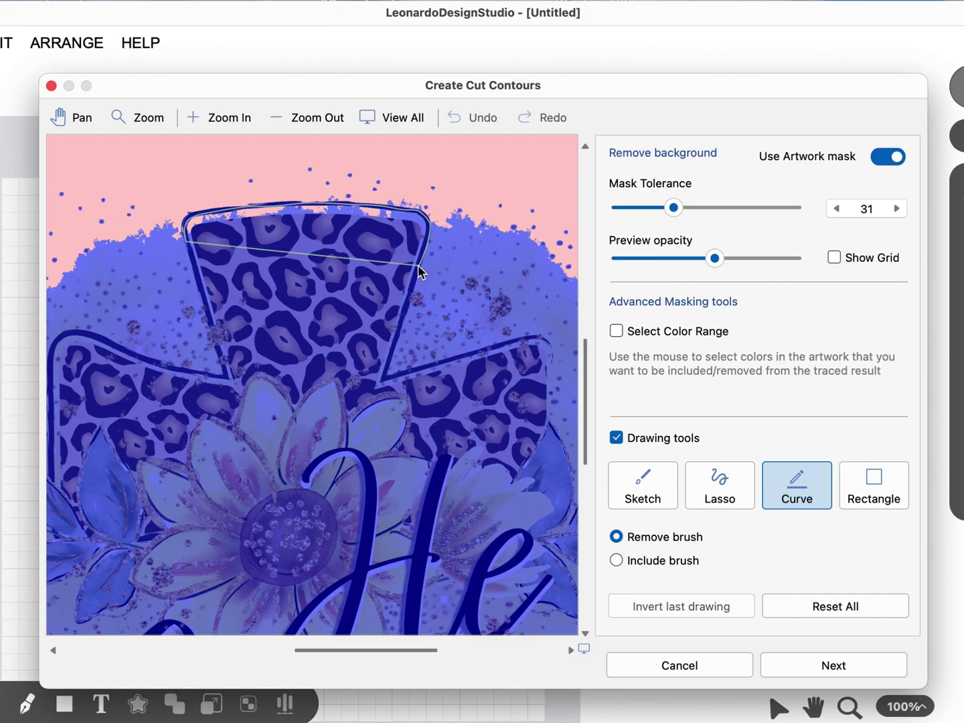
{"action": "double_click", "coordinate": [420, 269]}
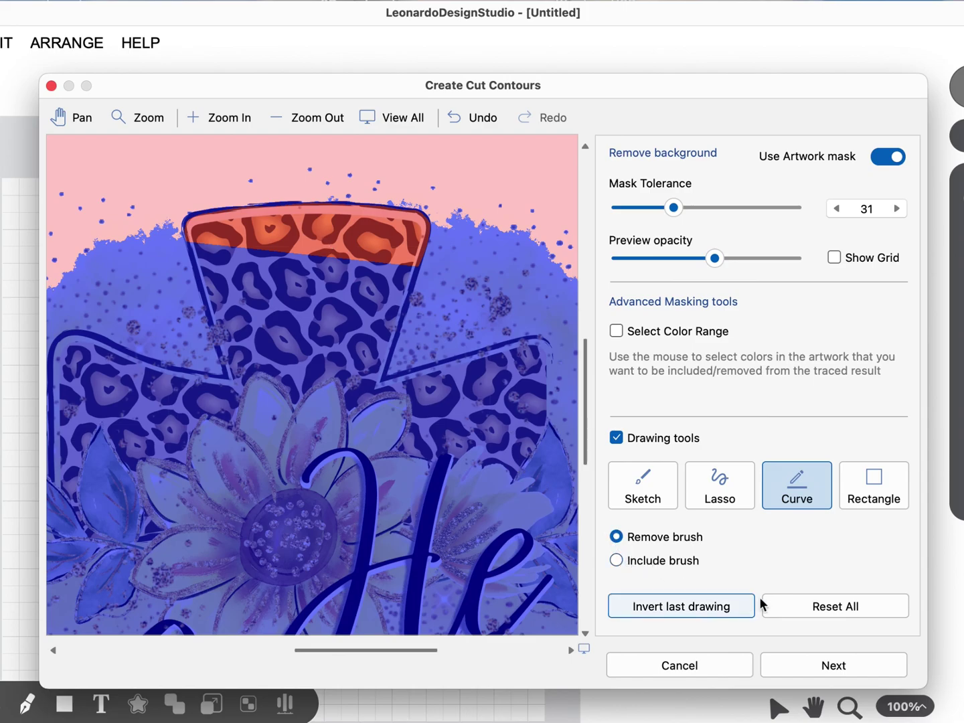
Step: Reset all drawings and trace a Curve outline with the Include brush around the cross top
{"action": "left_click", "coordinate": [829, 608]}
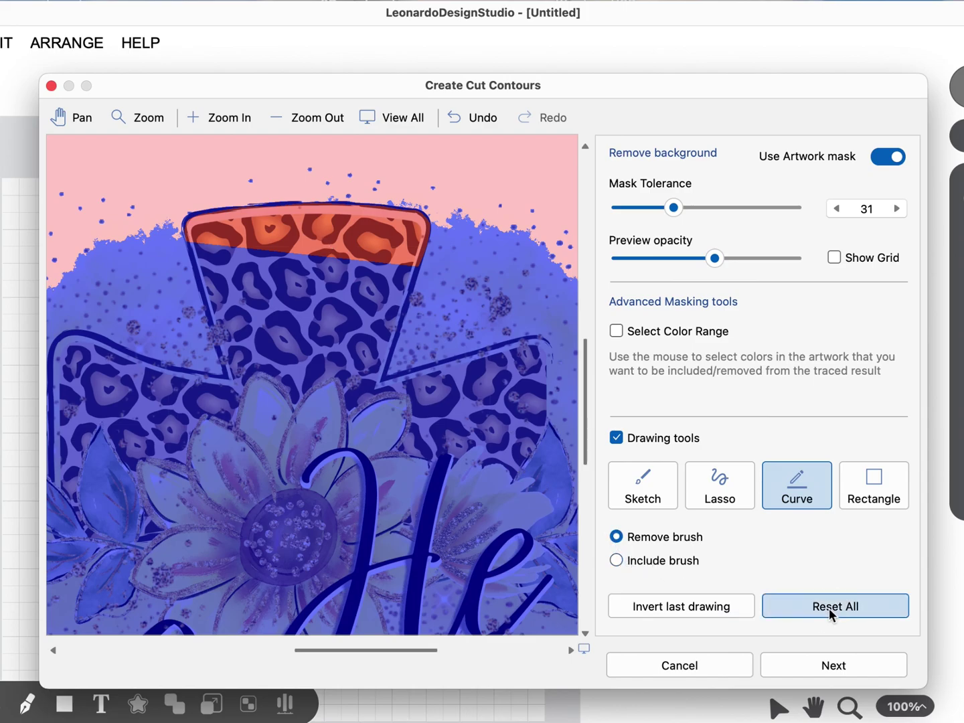
{"action": "left_click", "coordinate": [618, 561]}
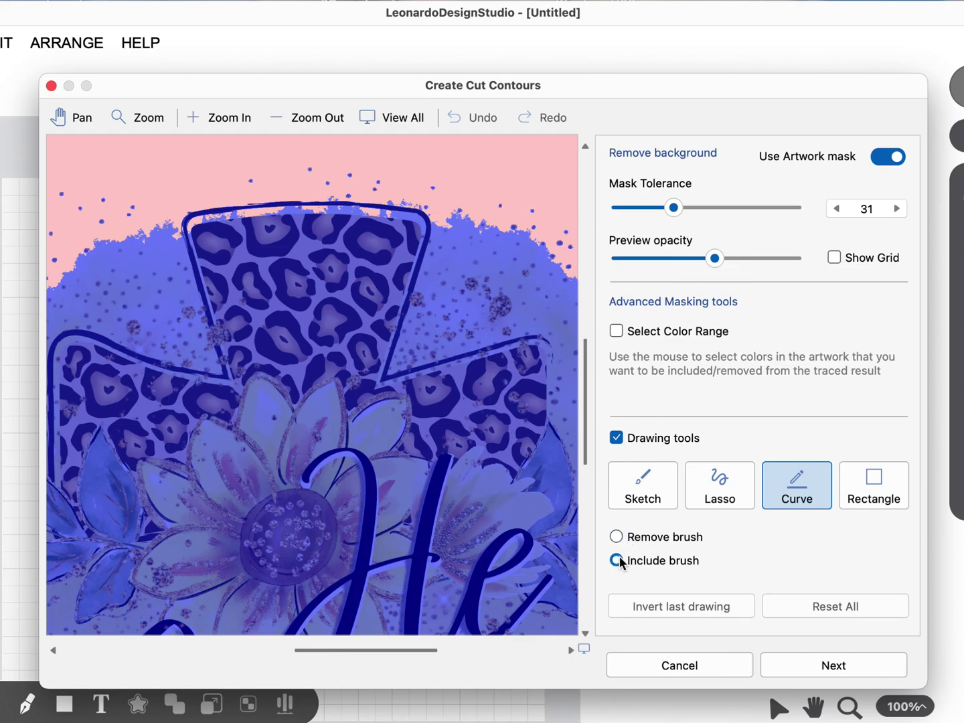
{"action": "left_click", "coordinate": [191, 251]}
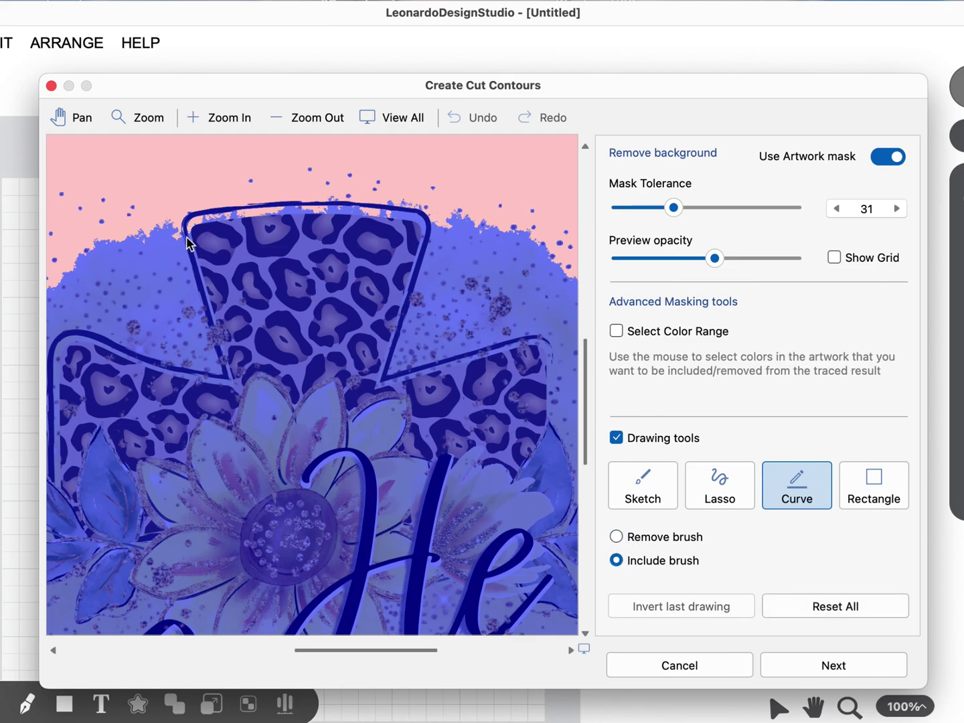
{"action": "left_click", "coordinate": [191, 220]}
{"action": "left_click", "coordinate": [214, 216]}
{"action": "left_click", "coordinate": [355, 207]}
{"action": "left_click", "coordinate": [399, 208]}
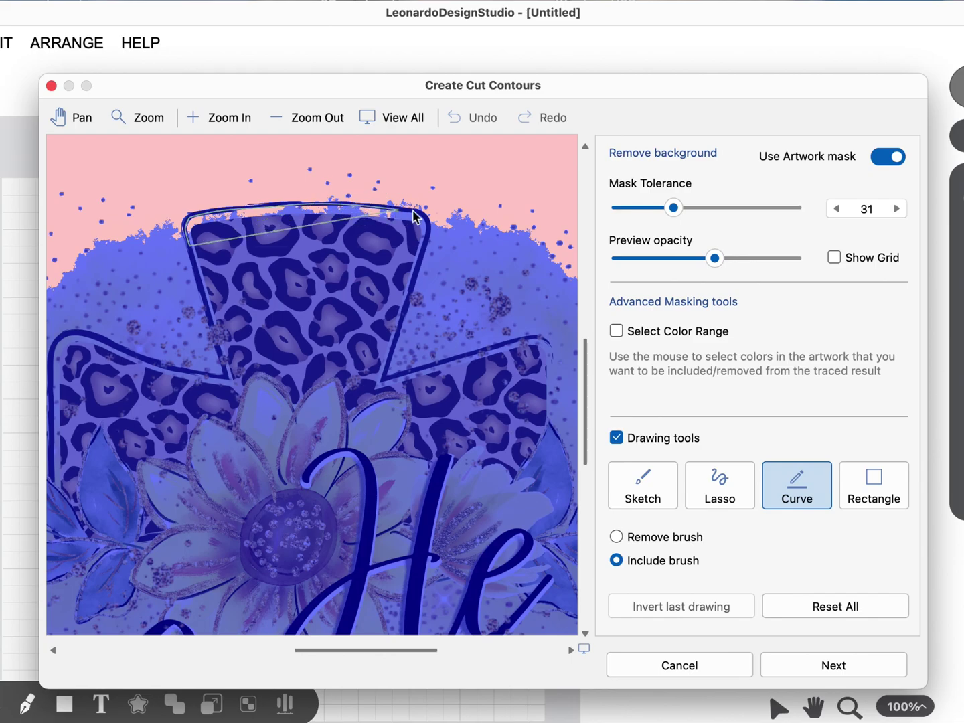
{"action": "left_click", "coordinate": [425, 217]}
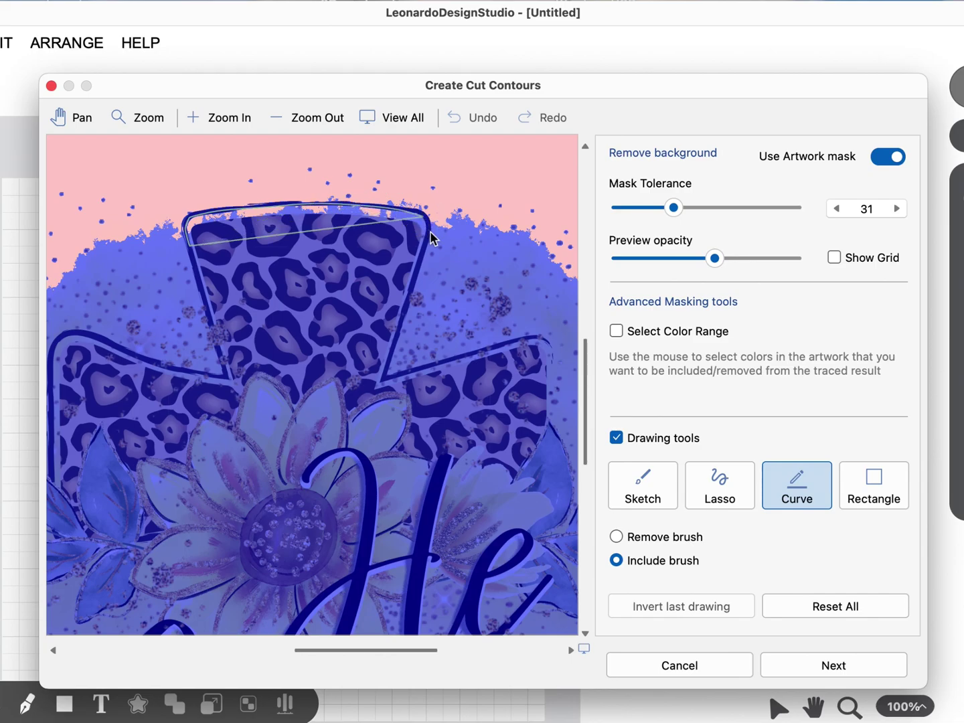
{"action": "left_click", "coordinate": [432, 234]}
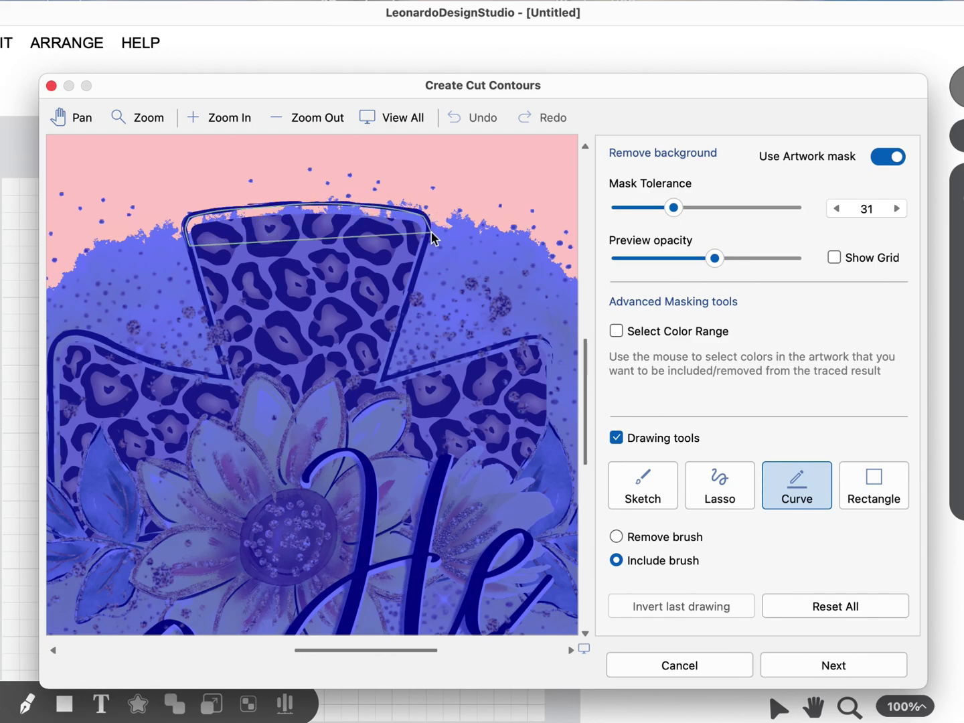
{"action": "double_click", "coordinate": [410, 286]}
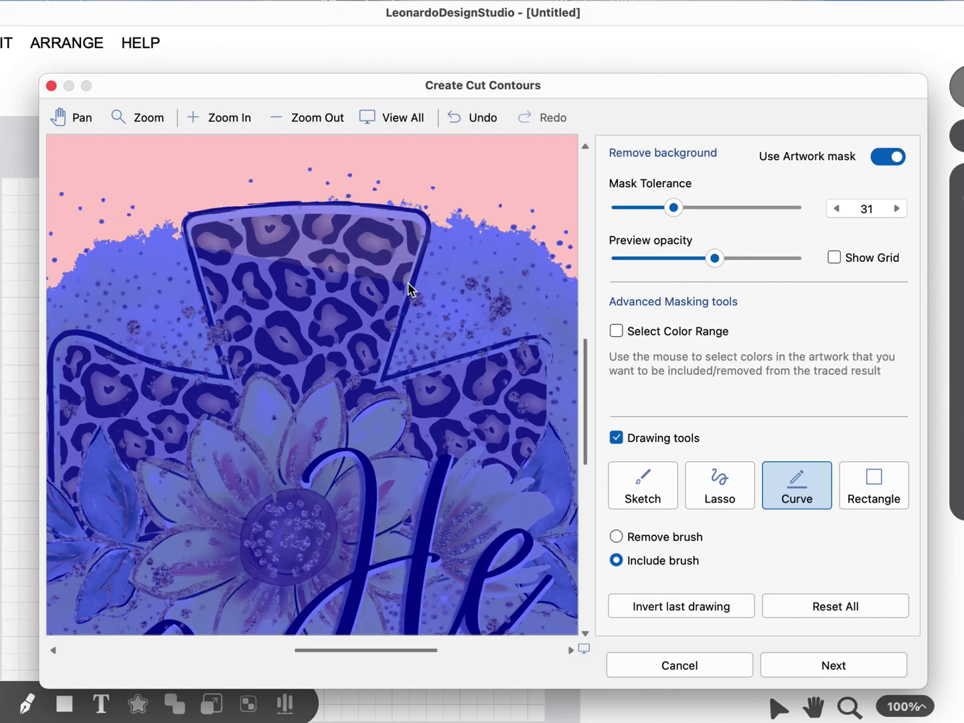
Step: Trace a closed Include Curve outline around the bottom end of the cross
{"action": "left_click", "coordinate": [588, 374]}
{"action": "left_click_drag", "start_coordinate": [588, 374], "coordinate": [591, 473]}
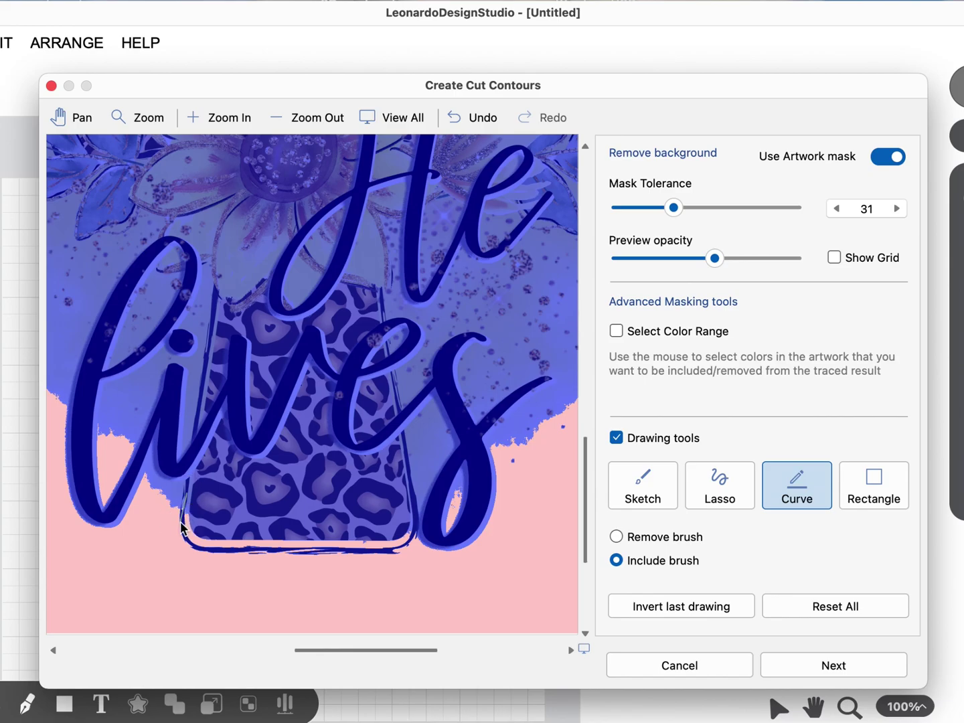
{"action": "left_click", "coordinate": [189, 544]}
{"action": "left_click", "coordinate": [253, 551]}
{"action": "left_click", "coordinate": [298, 551]}
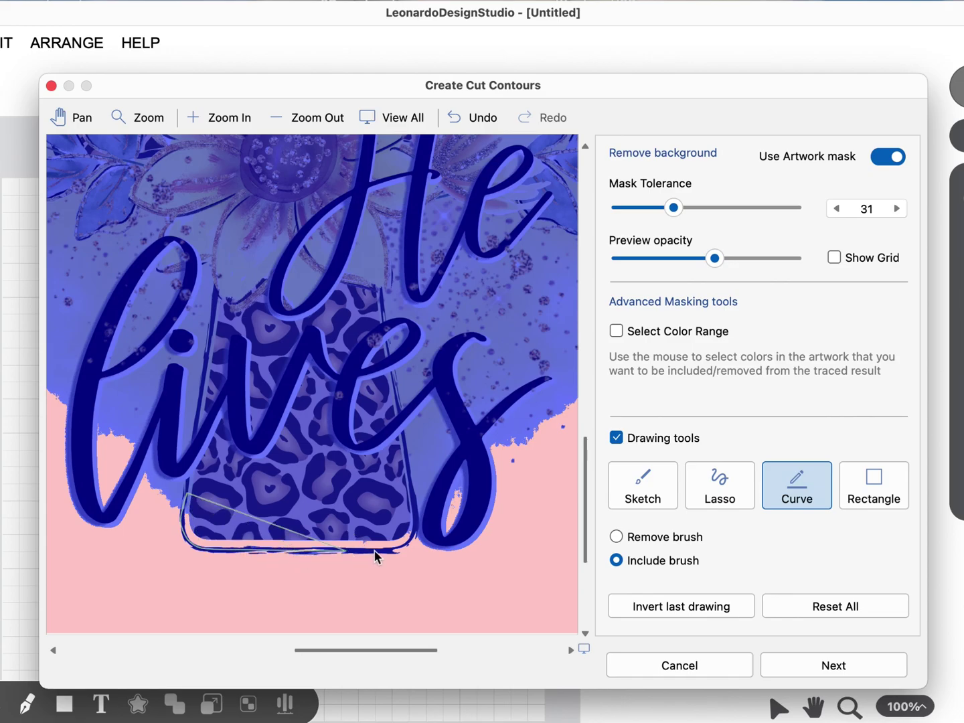
{"action": "left_click", "coordinate": [403, 550]}
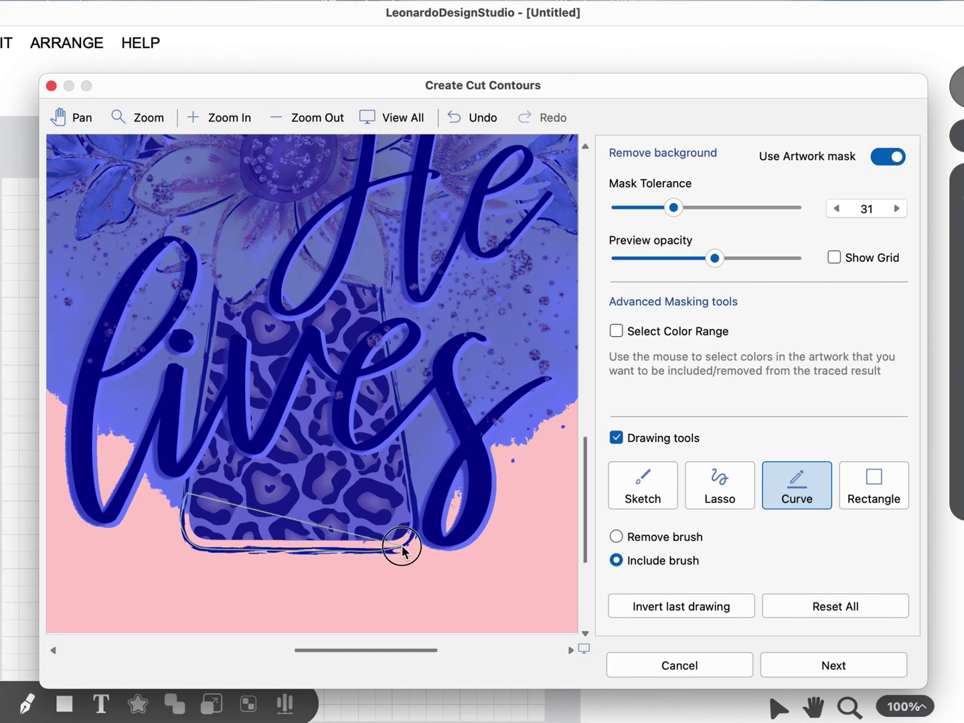
{"action": "left_click", "coordinate": [414, 534]}
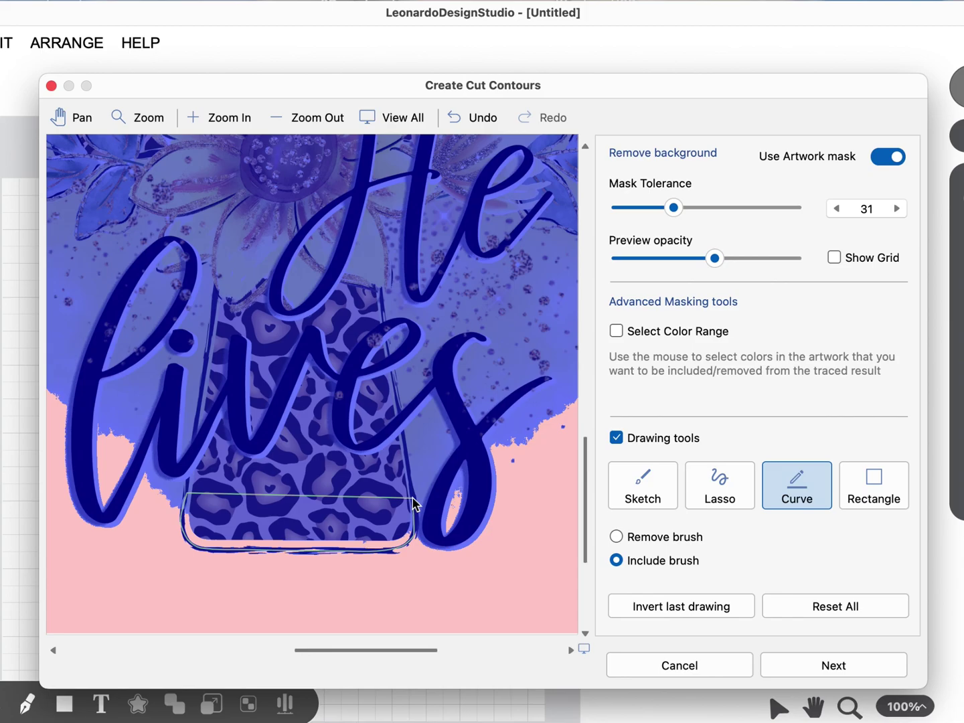
{"action": "double_click", "coordinate": [412, 501]}
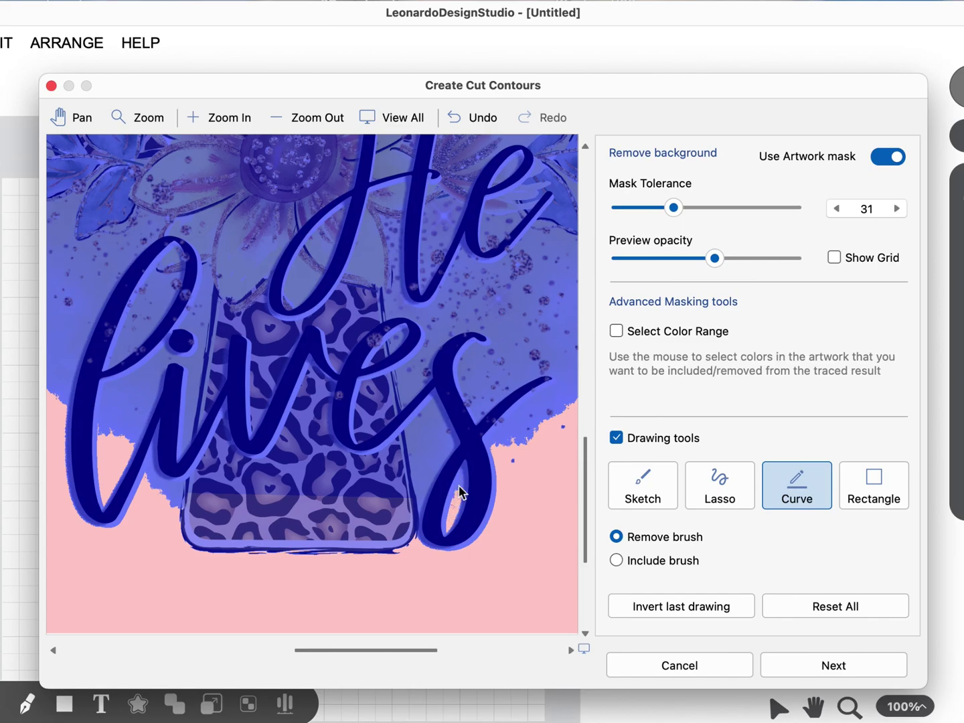
Step: Mark the gap in the s tail with Lasso and the sliver beside the l with Curve
{"action": "left_click", "coordinate": [702, 491]}
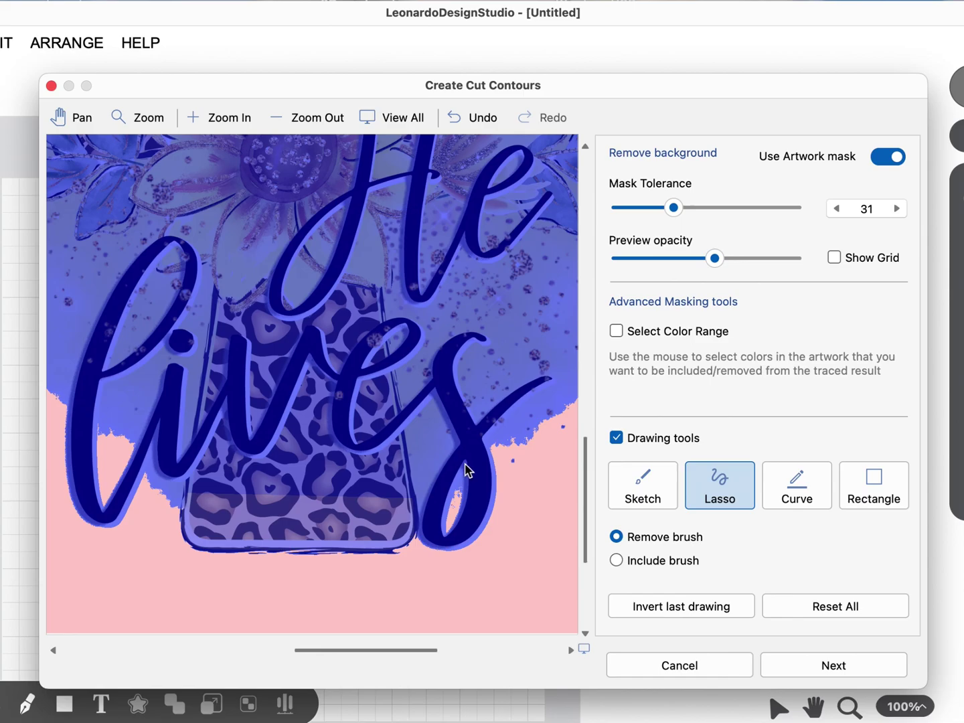
{"action": "mouse_move", "coordinate": [467, 465]}
{"action": "left_mouse_down"}
{"action": "mouse_move", "coordinate": [471, 500]}
{"action": "mouse_move", "coordinate": [468, 465]}
{"action": "left_mouse_up"}
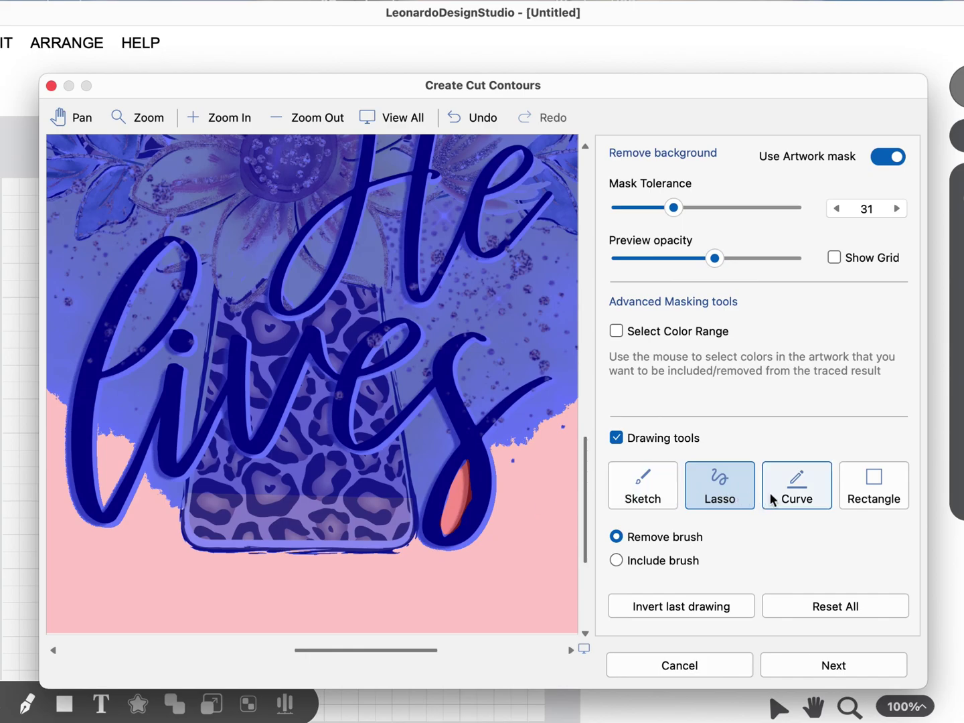
{"action": "left_click", "coordinate": [799, 497]}
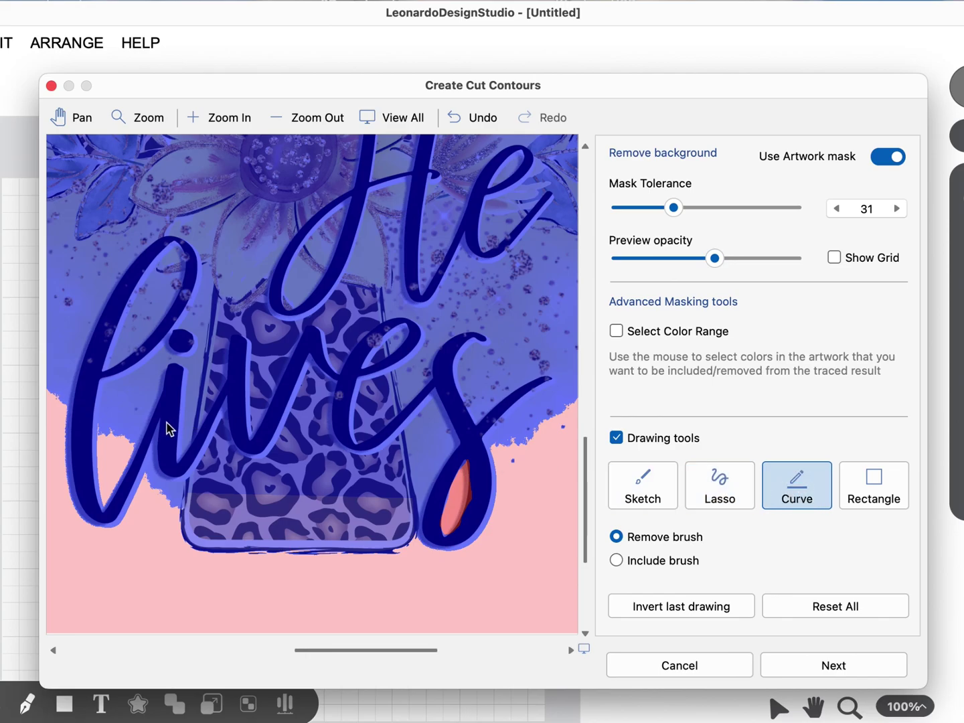
{"action": "left_click", "coordinate": [99, 432]}
{"action": "left_click", "coordinate": [127, 439]}
{"action": "left_click", "coordinate": [138, 446]}
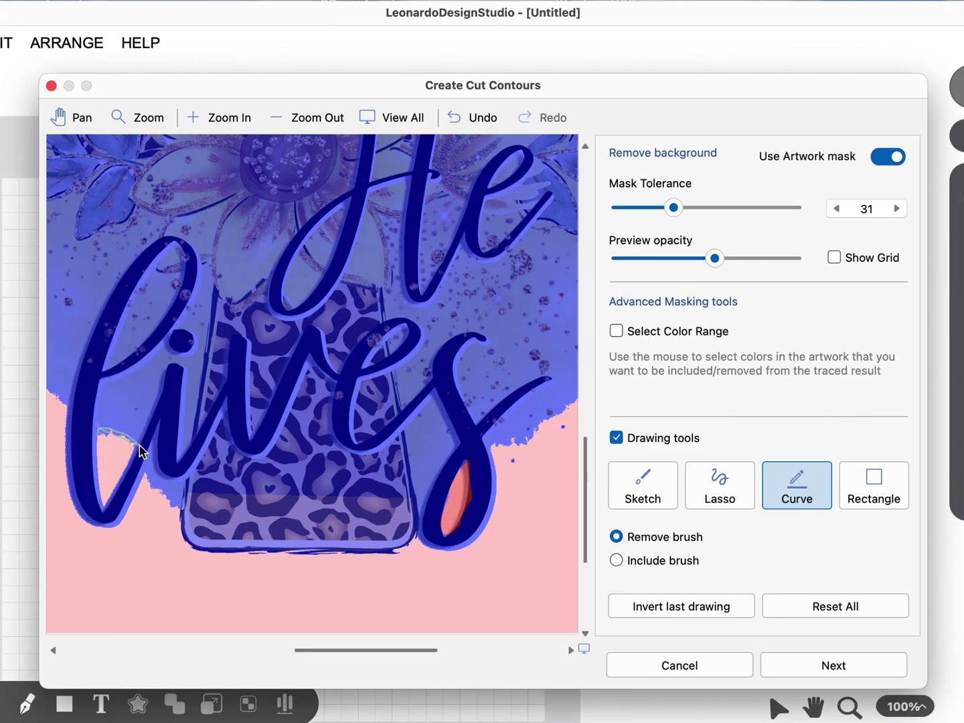
{"action": "left_click", "coordinate": [97, 492]}
{"action": "left_click", "coordinate": [94, 466]}
{"action": "left_click", "coordinate": [98, 433]}
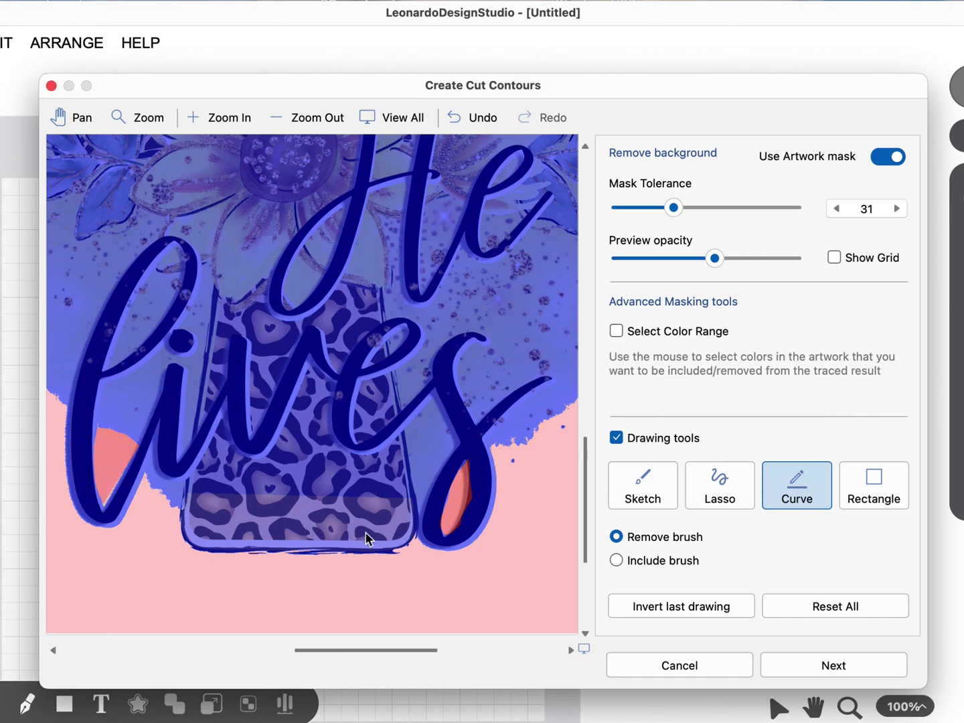
Step: Zoom out to view the whole He Lives design and choose the Sketch drawing tool
{"action": "left_click", "coordinate": [321, 118]}
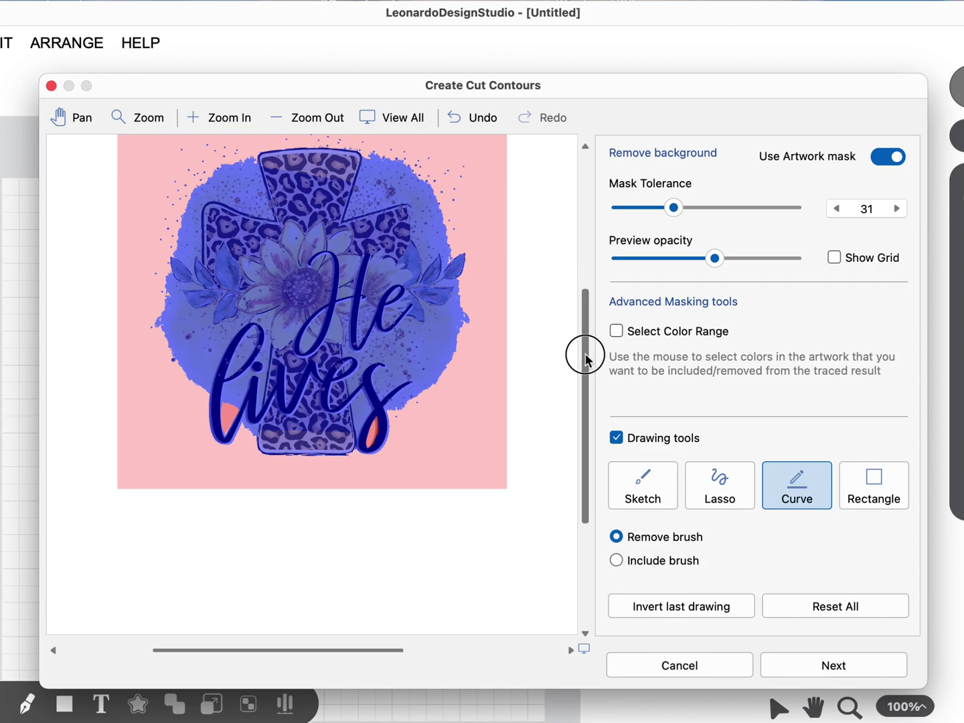
{"action": "left_click_drag", "start_coordinate": [586, 360], "coordinate": [572, 309]}
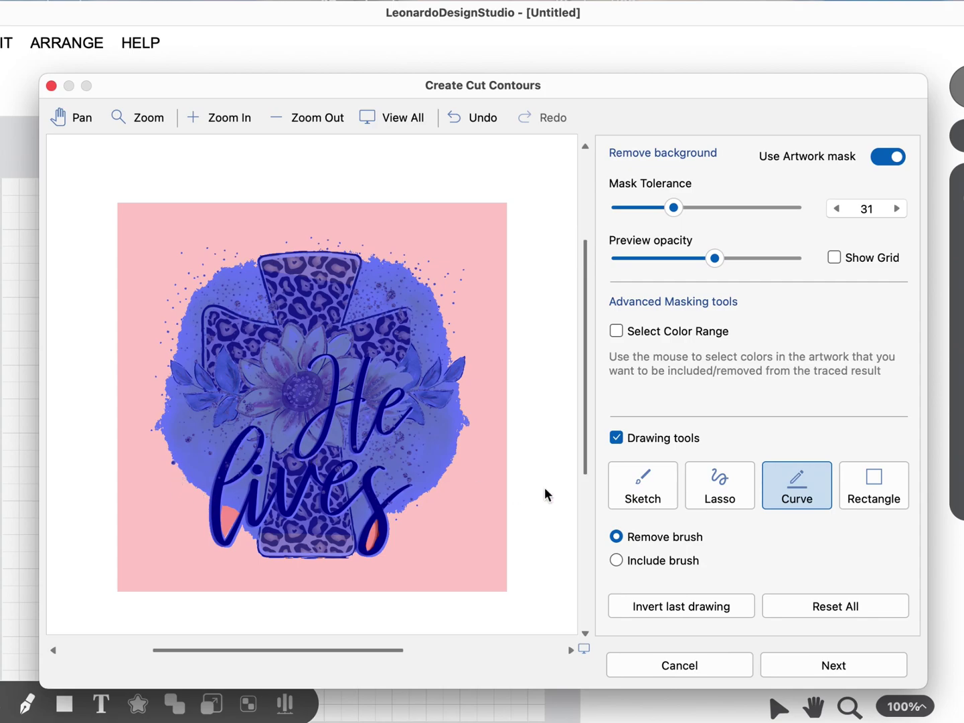
{"action": "left_click", "coordinate": [653, 489]}
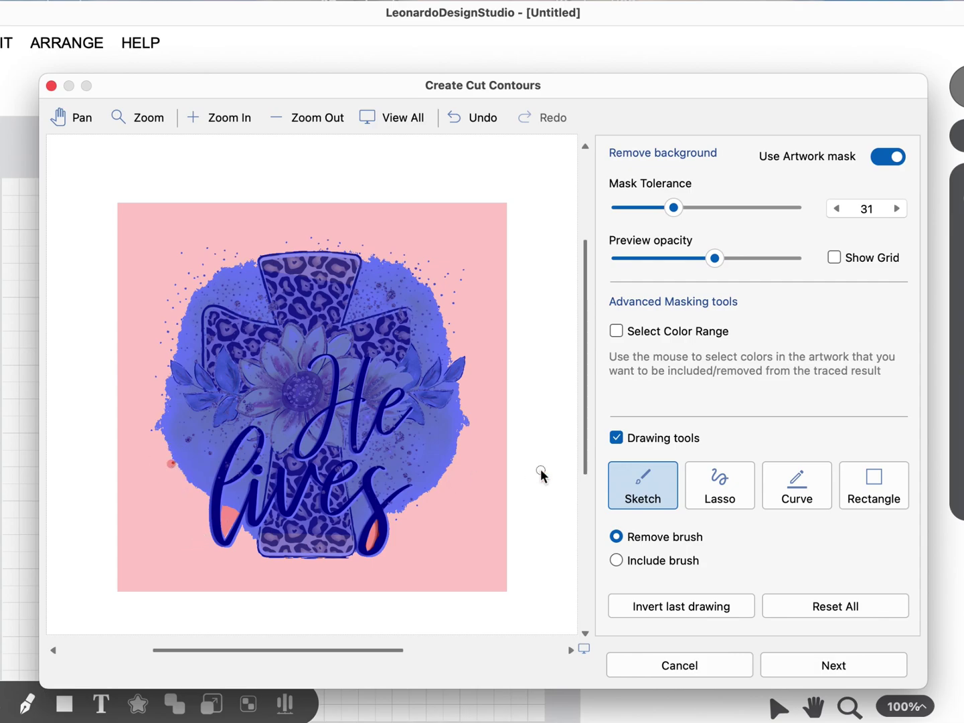
Step: Advance to Traced Contours and set the Smoothing level to 100
{"action": "left_click", "coordinate": [830, 665]}
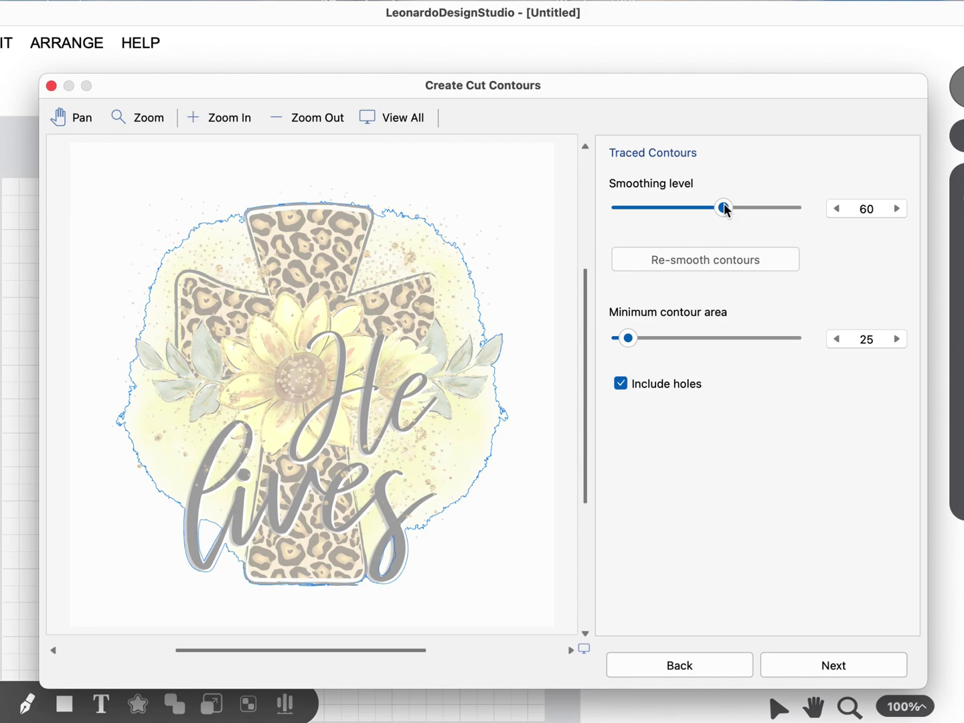
{"action": "left_click_drag", "start_coordinate": [726, 208], "coordinate": [804, 209]}
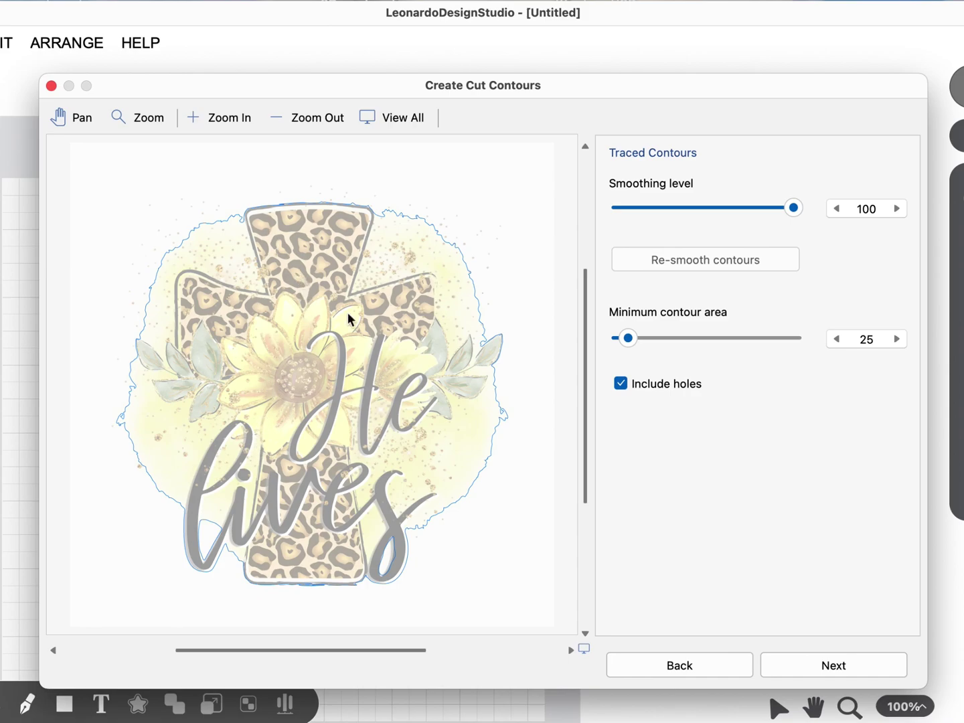
Step: Return to the background-removal page and select the Lasso tool with the Include brush
{"action": "left_click", "coordinate": [680, 666]}
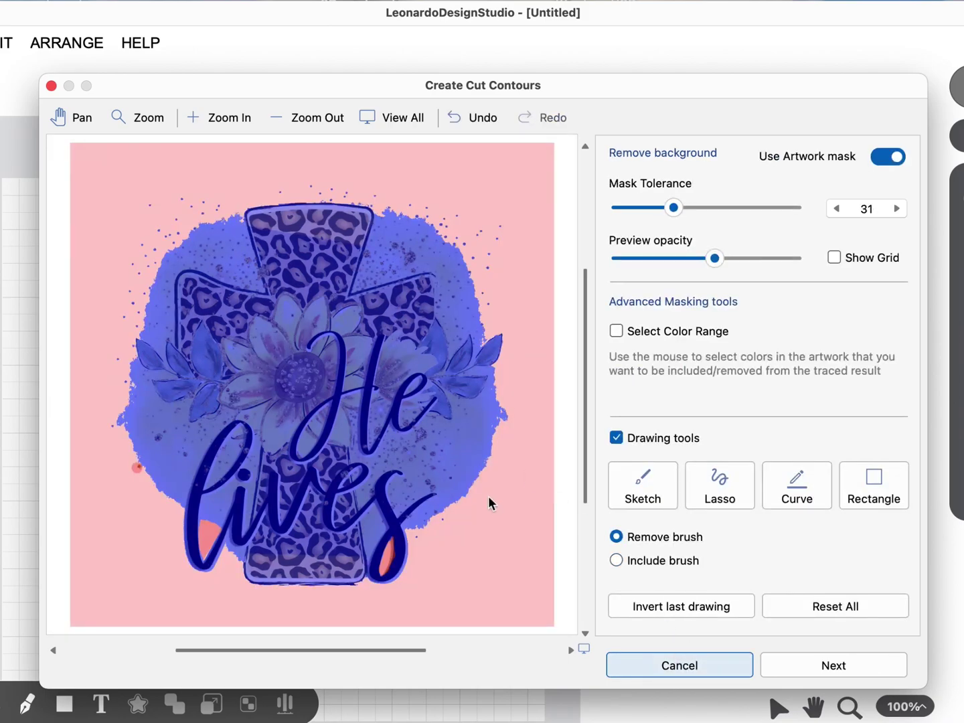
{"action": "left_click", "coordinate": [712, 506]}
{"action": "left_click", "coordinate": [720, 485]}
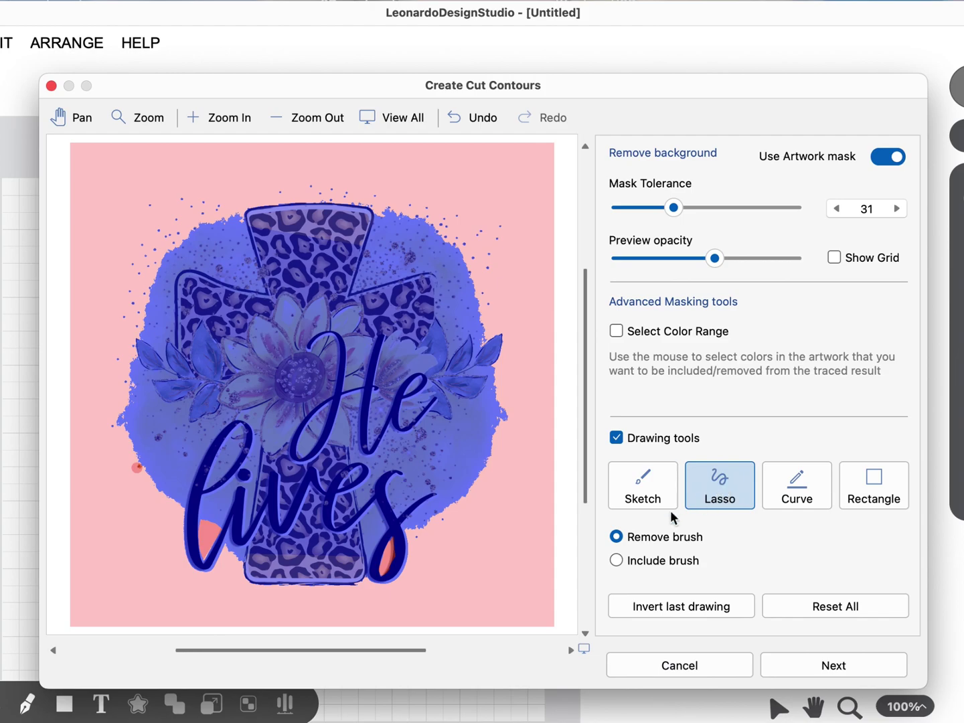
{"action": "left_click", "coordinate": [653, 536]}
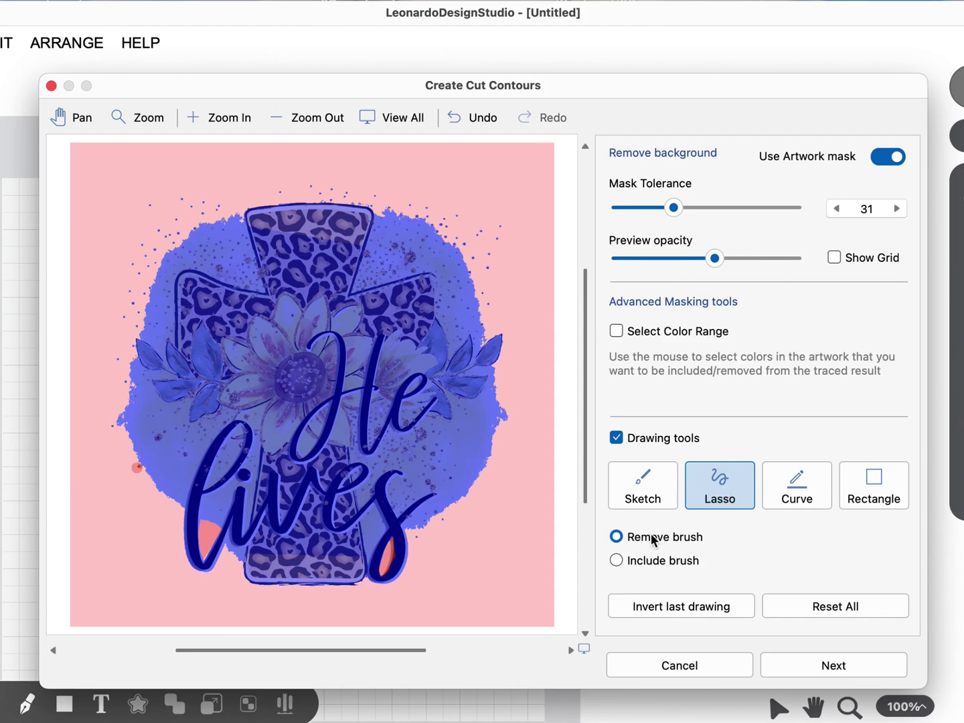
{"action": "left_click", "coordinate": [617, 560]}
Step: Lasso the splash's left edge, cross-top areas and right side back in, then lower Preview opacity
{"action": "mouse_move", "coordinate": [135, 419]}
{"action": "left_mouse_down"}
{"action": "mouse_move", "coordinate": [116, 420]}
{"action": "mouse_move", "coordinate": [126, 381]}
{"action": "mouse_move", "coordinate": [178, 368]}
{"action": "left_mouse_up"}
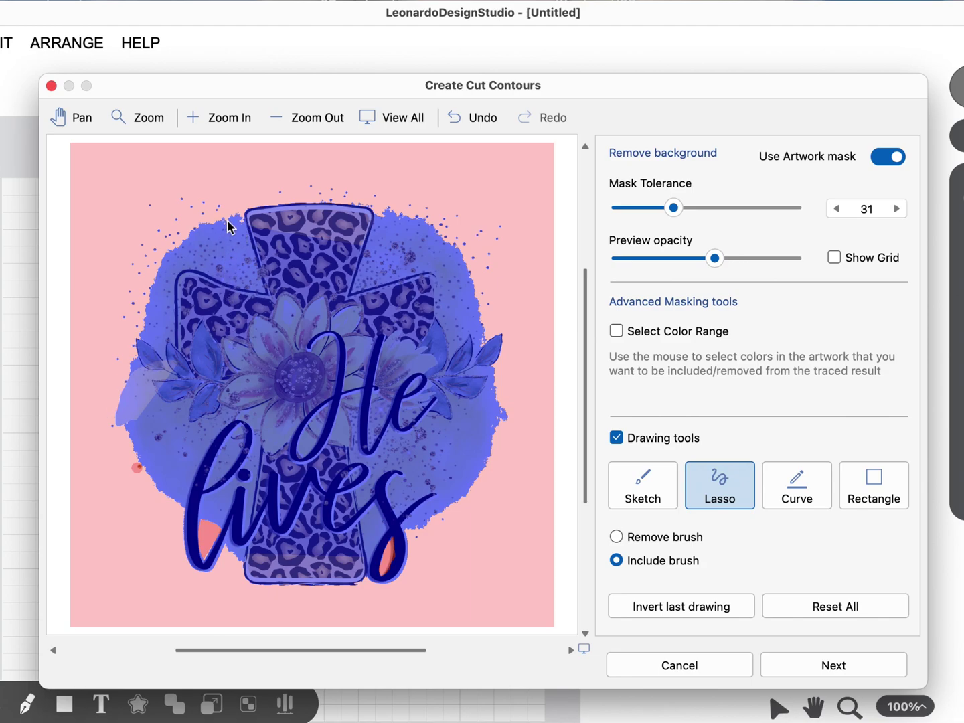
{"action": "mouse_move", "coordinate": [228, 227]}
{"action": "left_mouse_down"}
{"action": "mouse_move", "coordinate": [254, 214]}
{"action": "mouse_move", "coordinate": [276, 231]}
{"action": "mouse_move", "coordinate": [280, 261]}
{"action": "left_mouse_up"}
{"action": "mouse_move", "coordinate": [367, 208]}
{"action": "left_mouse_down"}
{"action": "mouse_move", "coordinate": [402, 227]}
{"action": "mouse_move", "coordinate": [403, 257]}
{"action": "left_mouse_up"}
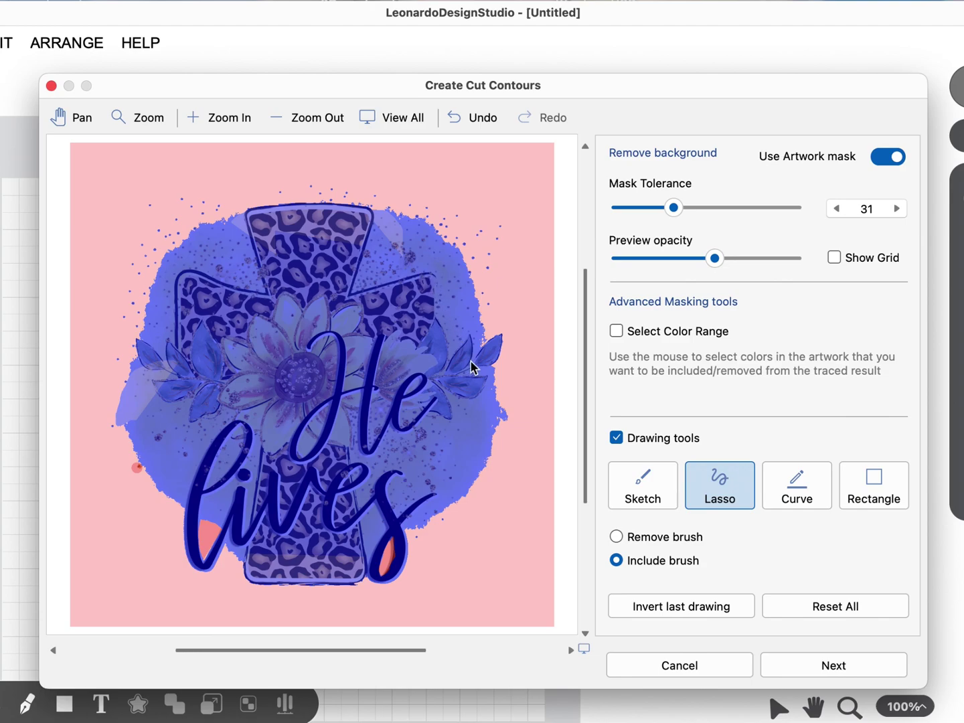
{"action": "mouse_move", "coordinate": [477, 322]}
{"action": "left_mouse_down"}
{"action": "mouse_move", "coordinate": [493, 349]}
{"action": "mouse_move", "coordinate": [485, 371]}
{"action": "mouse_move", "coordinate": [471, 371]}
{"action": "left_mouse_up"}
{"action": "mouse_move", "coordinate": [716, 263]}
{"action": "left_mouse_down"}
{"action": "mouse_move", "coordinate": [618, 261]}
{"action": "mouse_move", "coordinate": [807, 261]}
{"action": "mouse_move", "coordinate": [702, 262]}
{"action": "mouse_move", "coordinate": [731, 262]}
{"action": "left_mouse_up"}
Step: Check the mask on the transparency grid, raise Mask Tolerance to 32, and keep Use Artwork mask on
{"action": "left_click", "coordinate": [835, 258]}
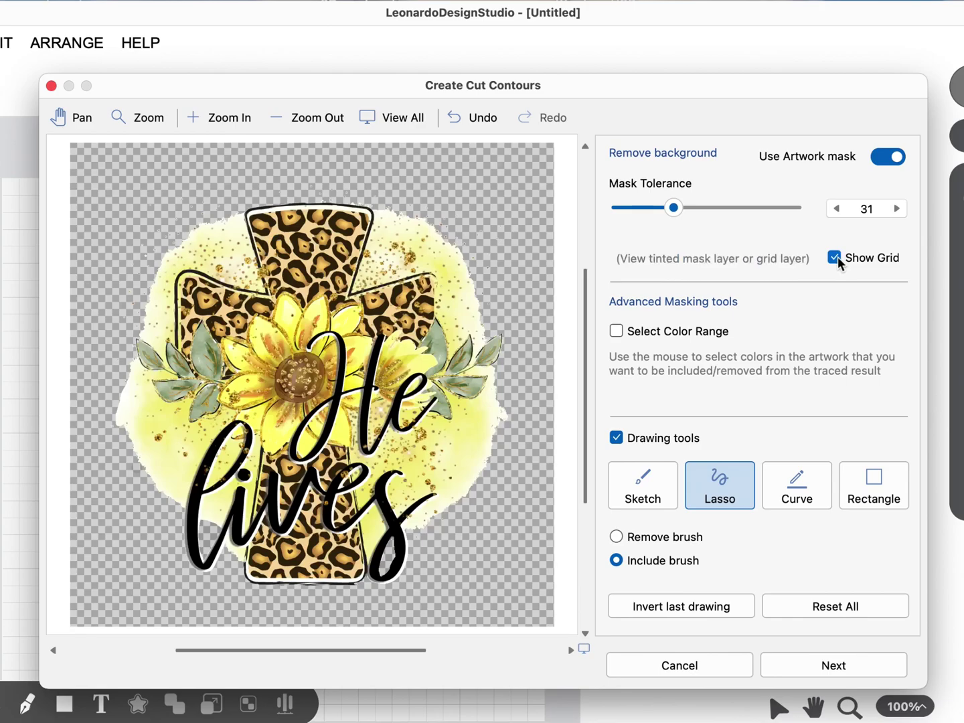
{"action": "left_click", "coordinate": [835, 257]}
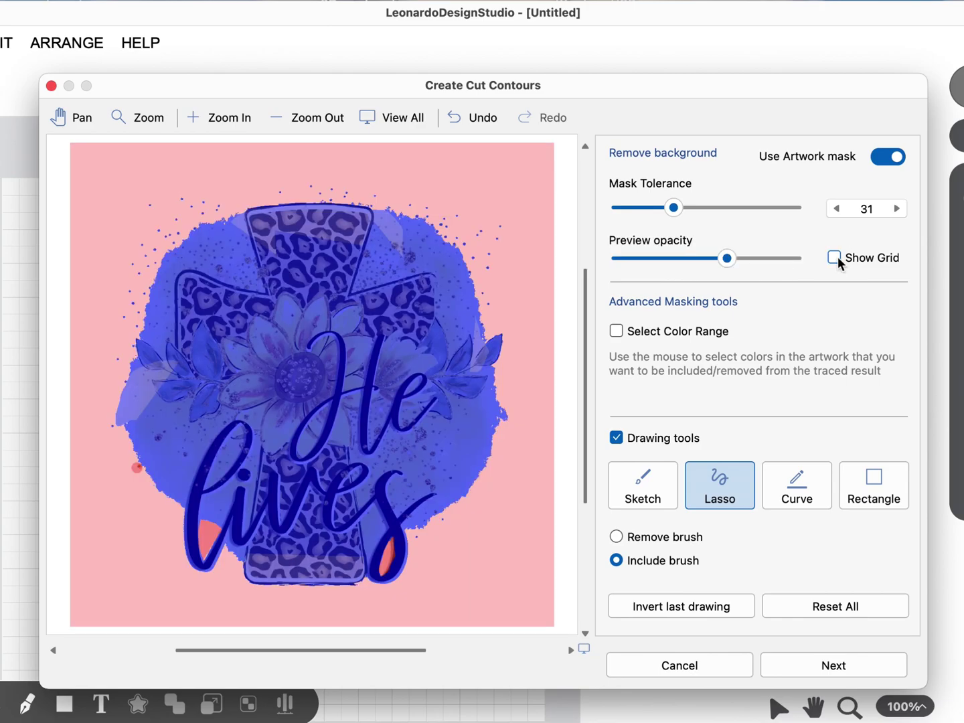
{"action": "left_click", "coordinate": [676, 212]}
{"action": "mouse_move", "coordinate": [676, 211]}
{"action": "left_mouse_down"}
{"action": "mouse_move", "coordinate": [725, 213]}
{"action": "mouse_move", "coordinate": [670, 214]}
{"action": "mouse_move", "coordinate": [679, 214]}
{"action": "left_mouse_up"}
{"action": "left_click", "coordinate": [890, 159]}
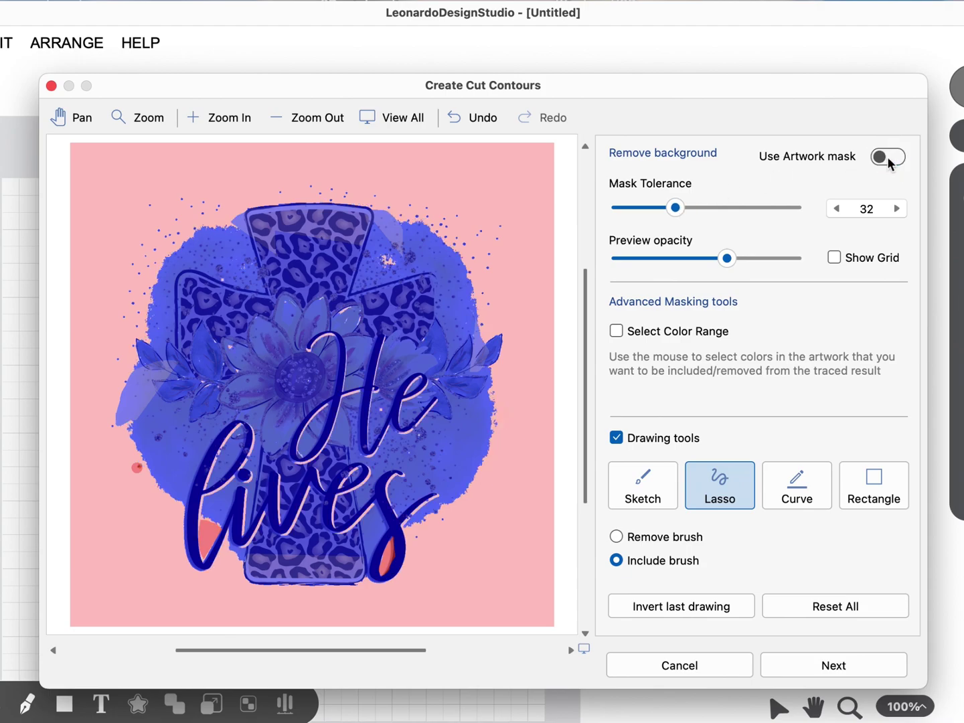
{"action": "left_click", "coordinate": [890, 158]}
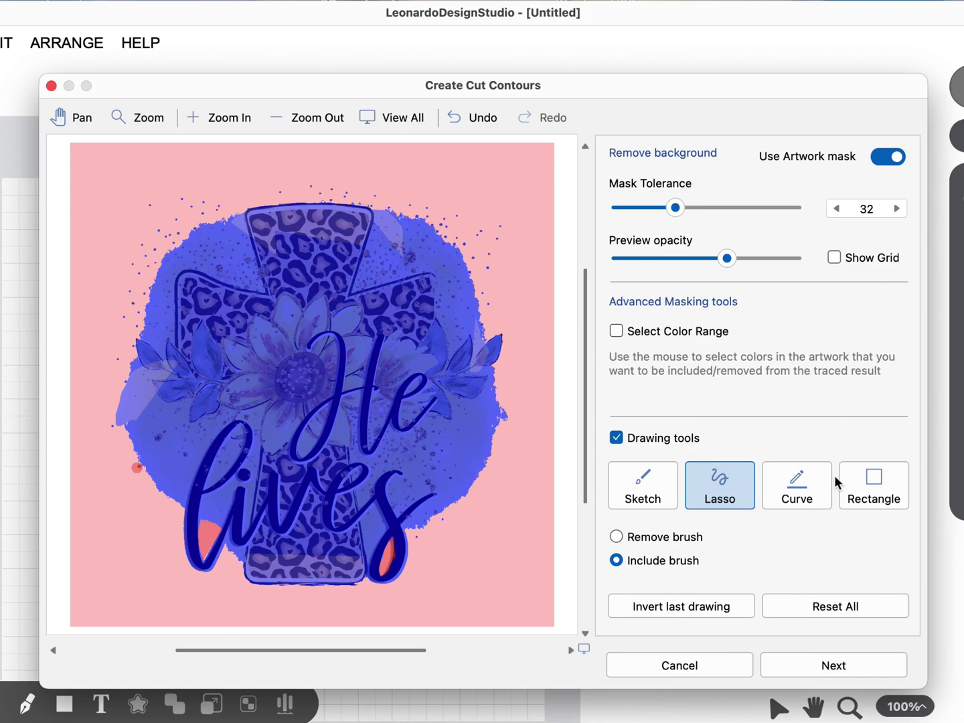
Step: Trace the refined mask into contours with smoothing 100, leaving Include holes checked
{"action": "left_click", "coordinate": [834, 666]}
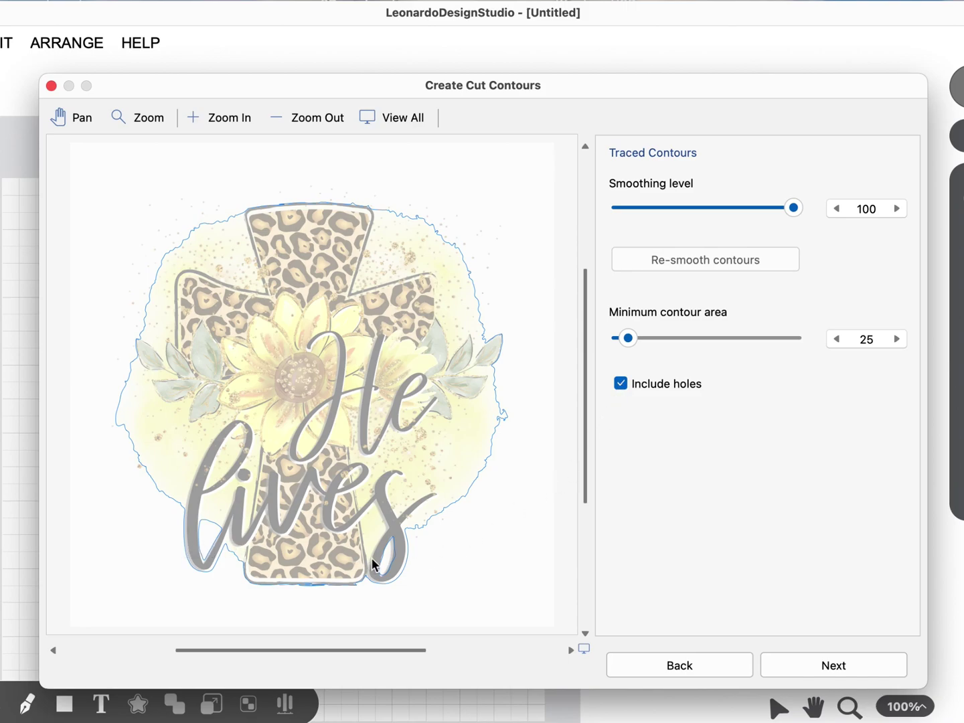
{"action": "left_click", "coordinate": [621, 384]}
{"action": "left_click", "coordinate": [621, 385]}
Step: Enable Wireframe view and Clip artwork, then place the 12.700 × 12.435 cm design on the mat
{"action": "left_click", "coordinate": [848, 666]}
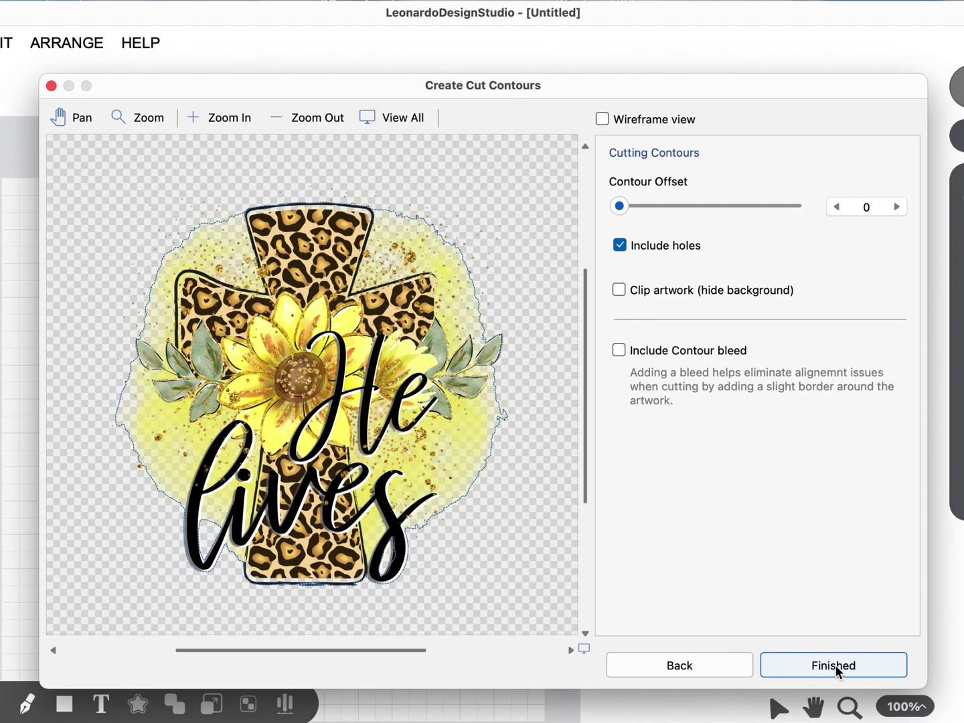
{"action": "left_click", "coordinate": [603, 120]}
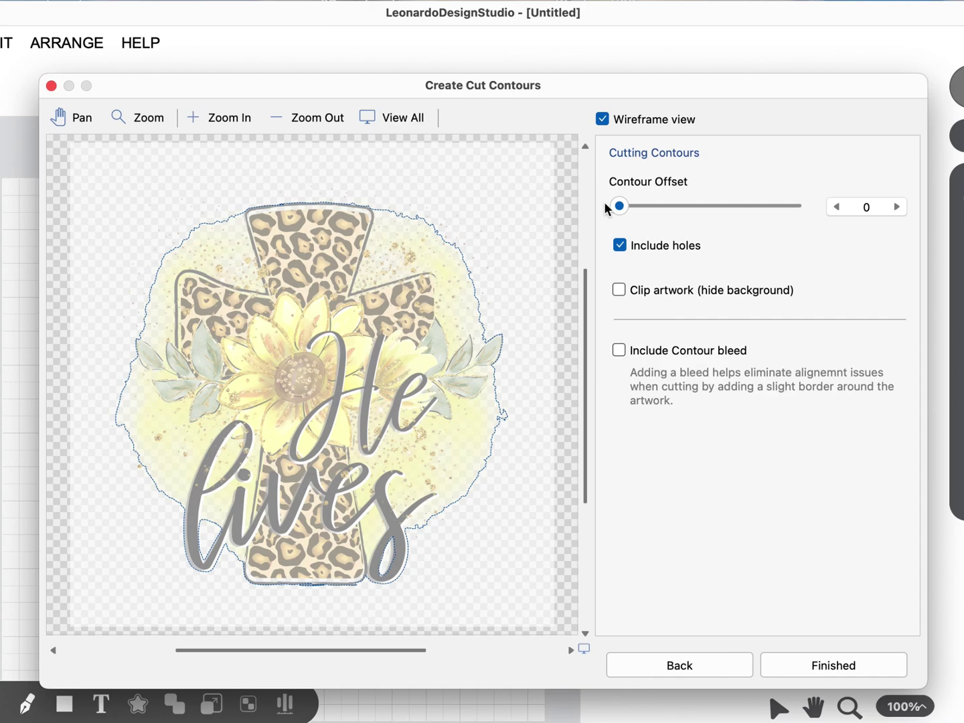
{"action": "left_click", "coordinate": [618, 290]}
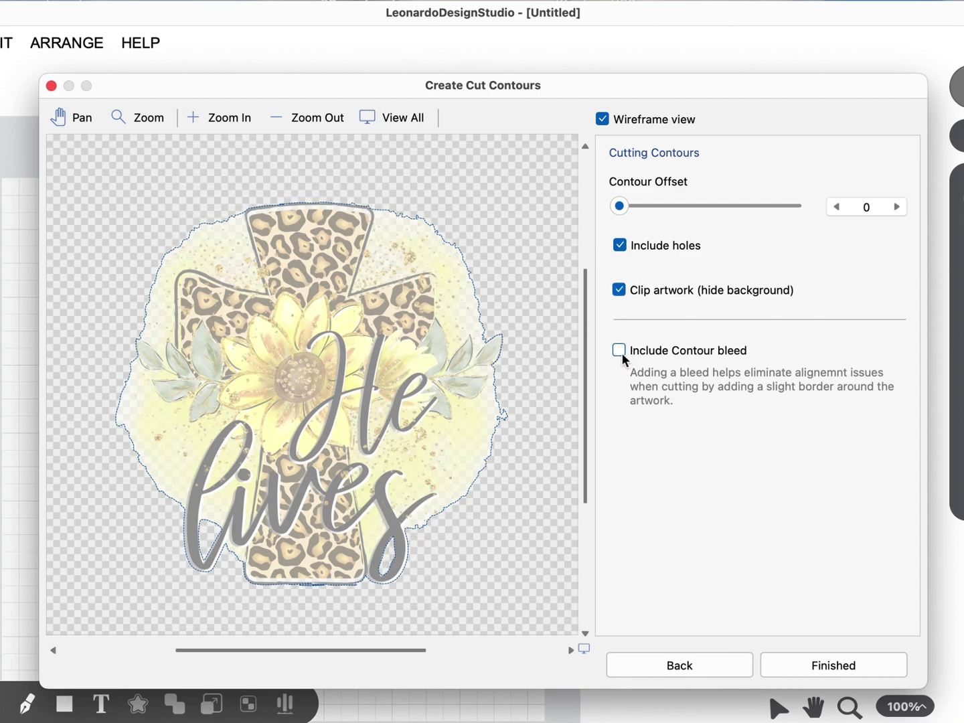
{"action": "left_click", "coordinate": [812, 666]}
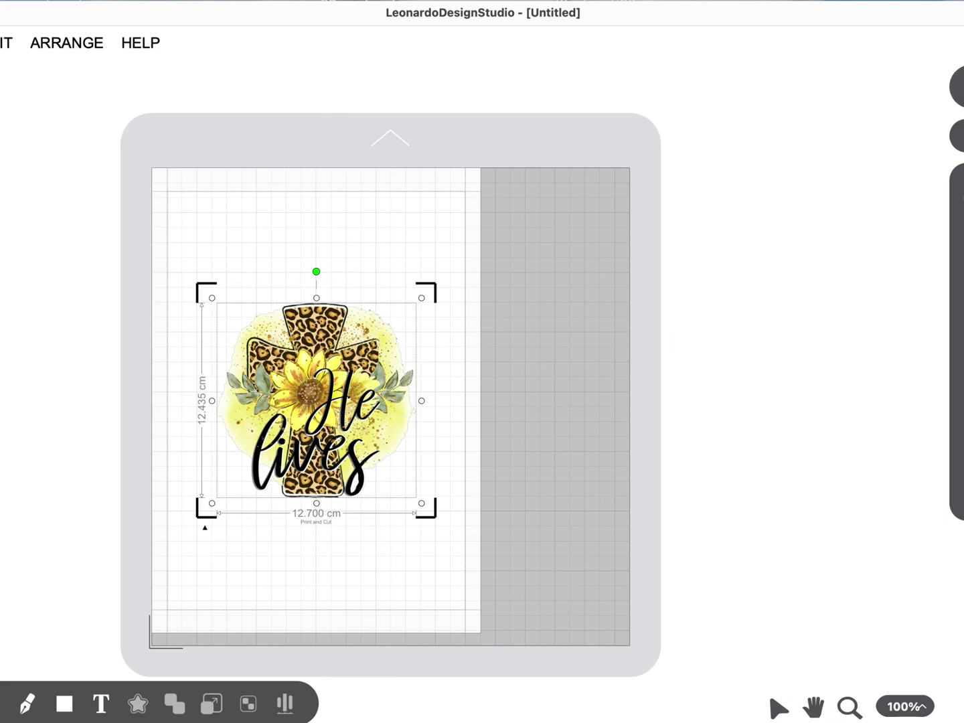
Step: Turn the He Lives design into a 15.200 × 14.935 cm Print and Cut Group with A4 print settings
{"action": "left_click", "coordinate": [957, 87]}
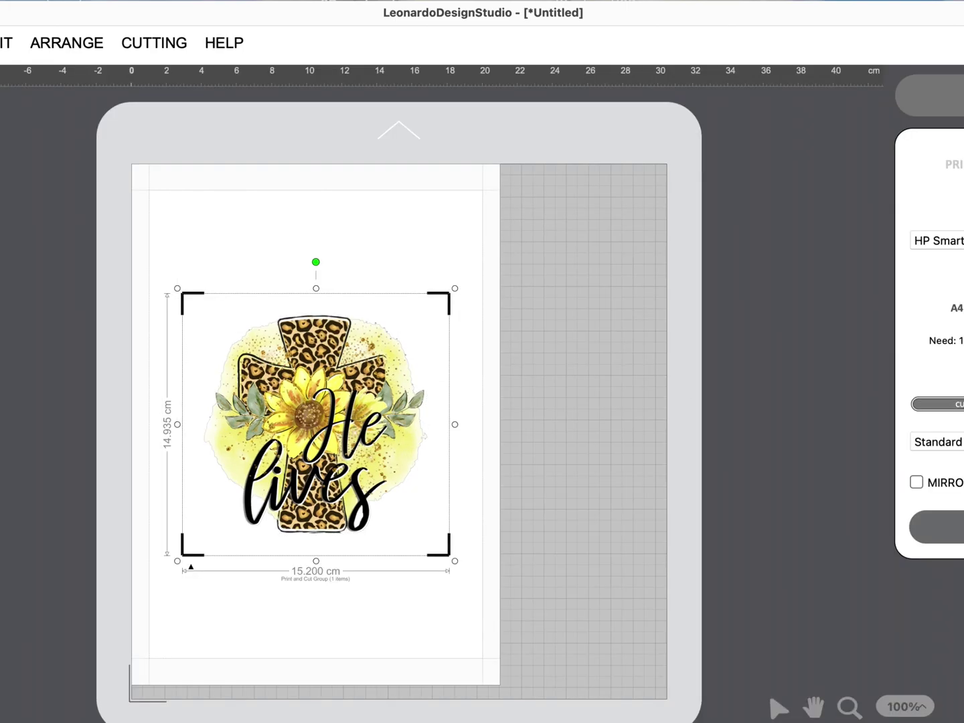